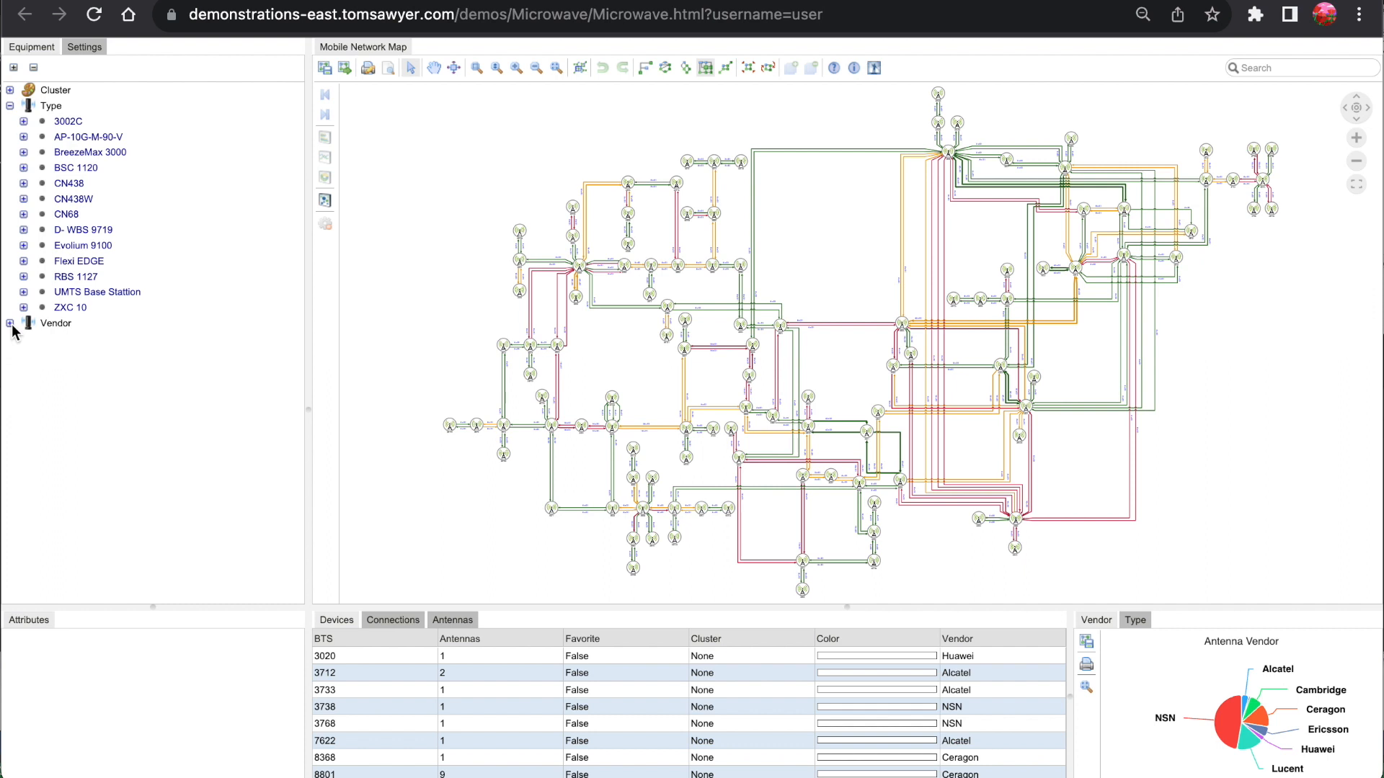
- Expand the Vendor category in the Equipment tree and activate the Select tool on the Mobile Network Map
left_click(10, 324)
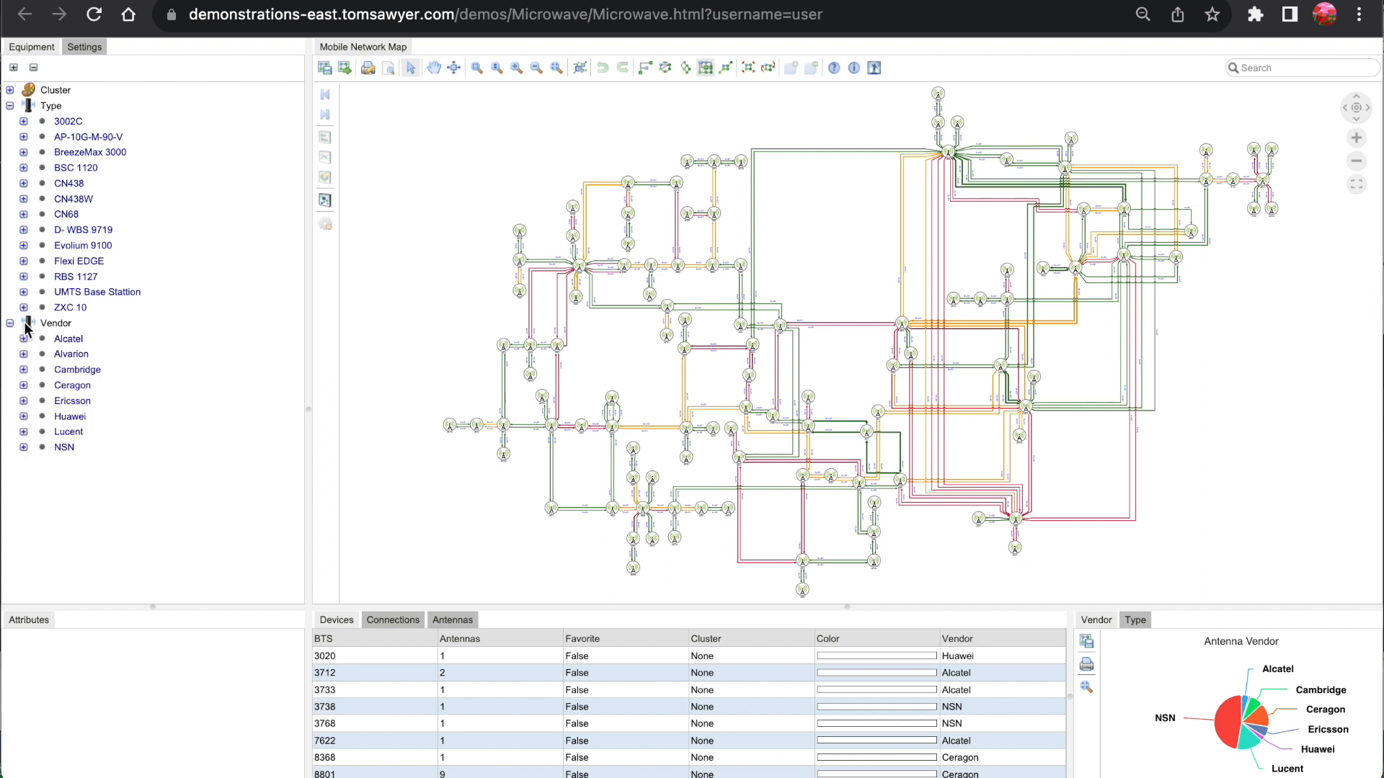
left_click(413, 72)
left_click(539, 273)
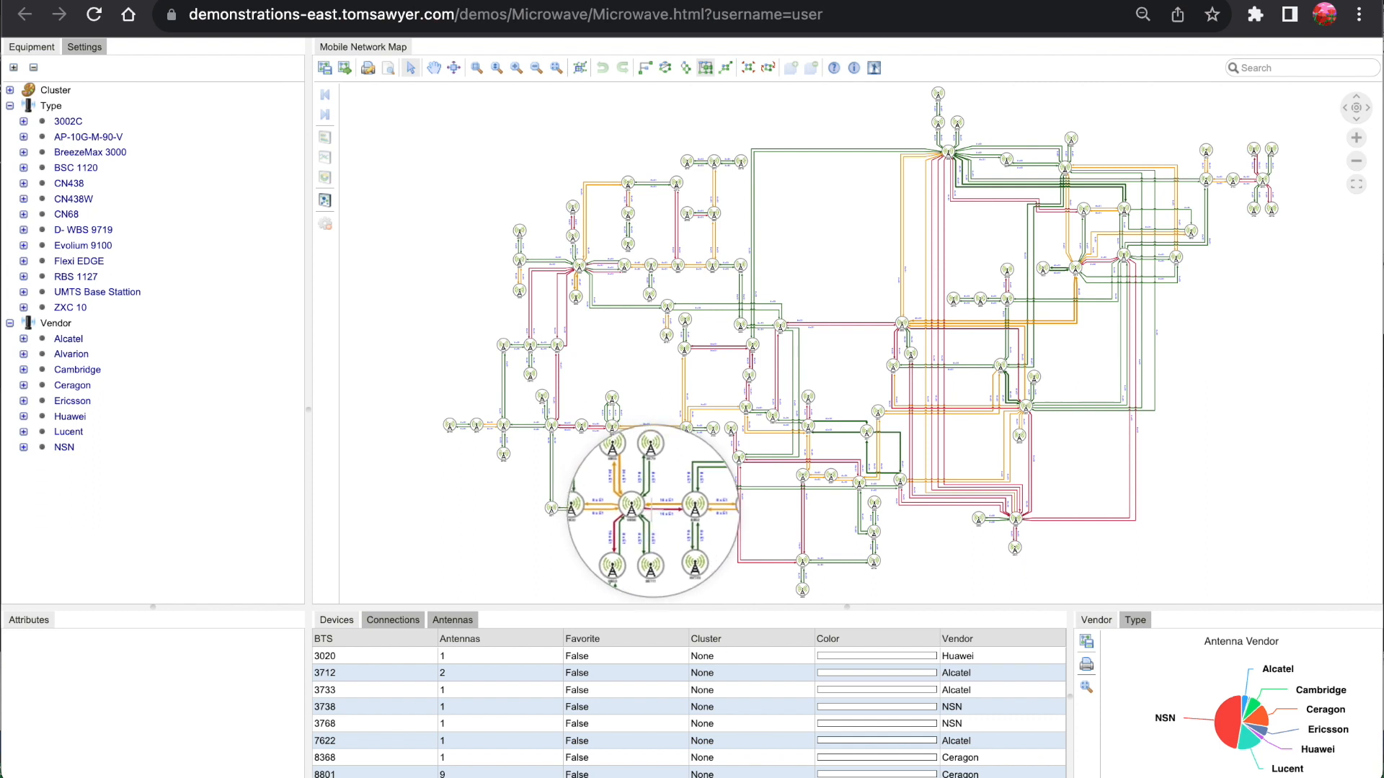
- Select the nodes for BTS 8868, 8862 and 8867 on the network map through the magnifier lens
left_click(643, 510)
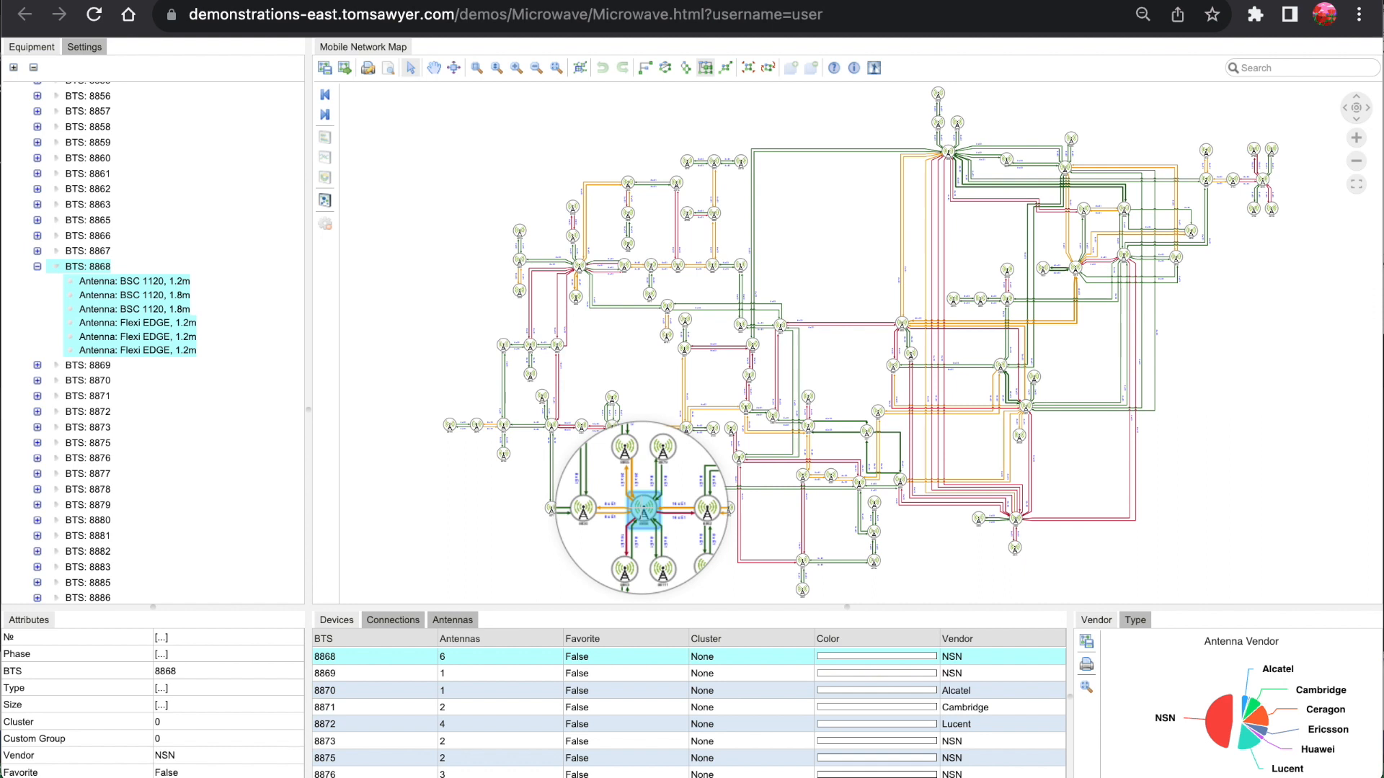
left_click(673, 509, "ctrl")
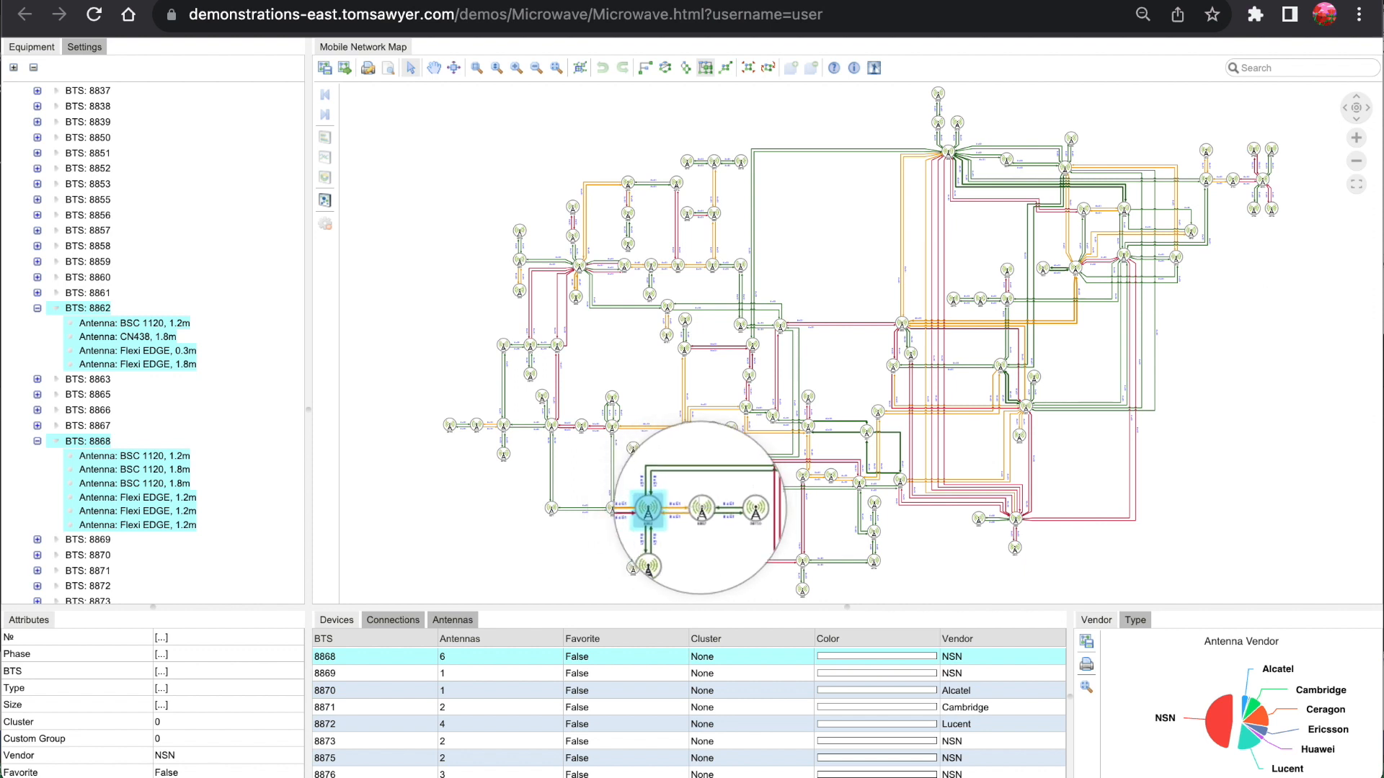
left_click(702, 508, "ctrl")
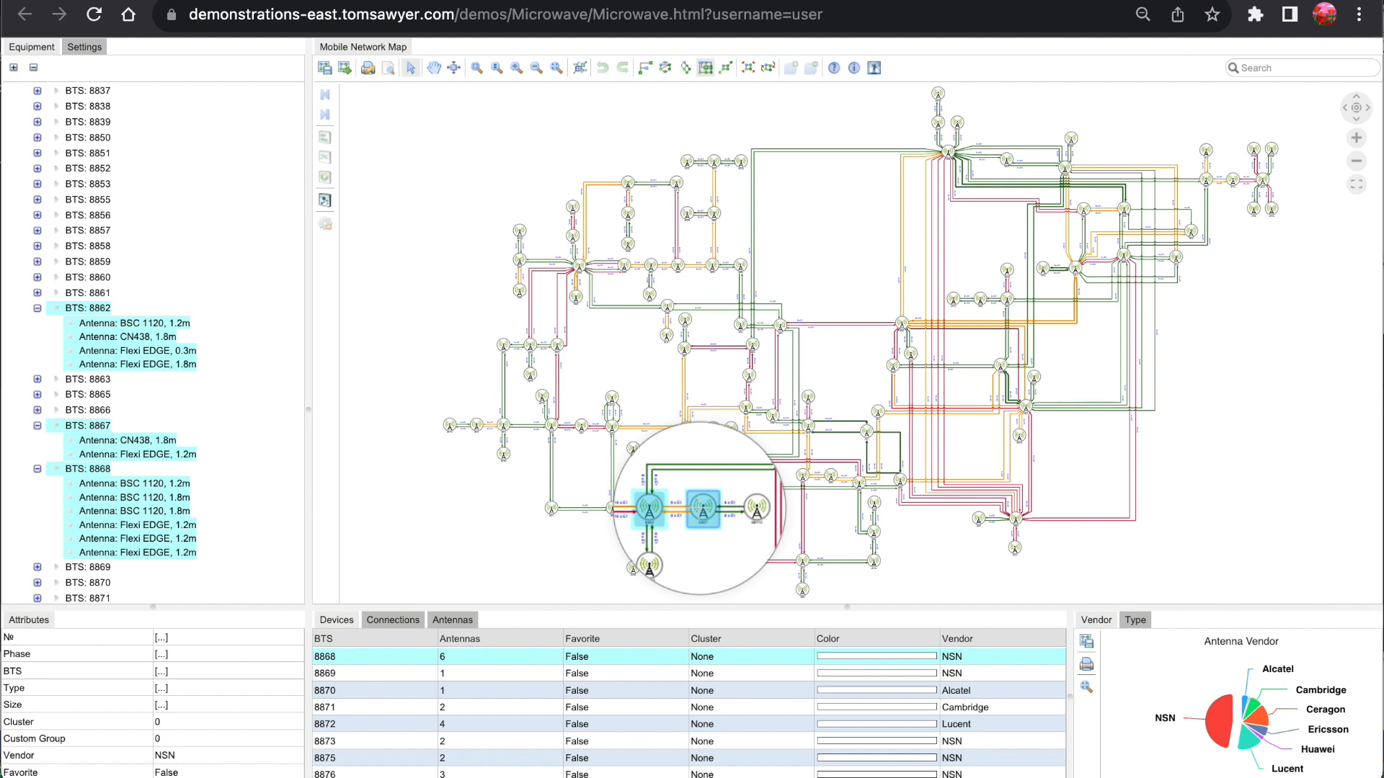
- Increase and reduce the magnifier's zoom over the BTS 8867 node, and dismiss the lens
scroll(700, 508, "up", 3)
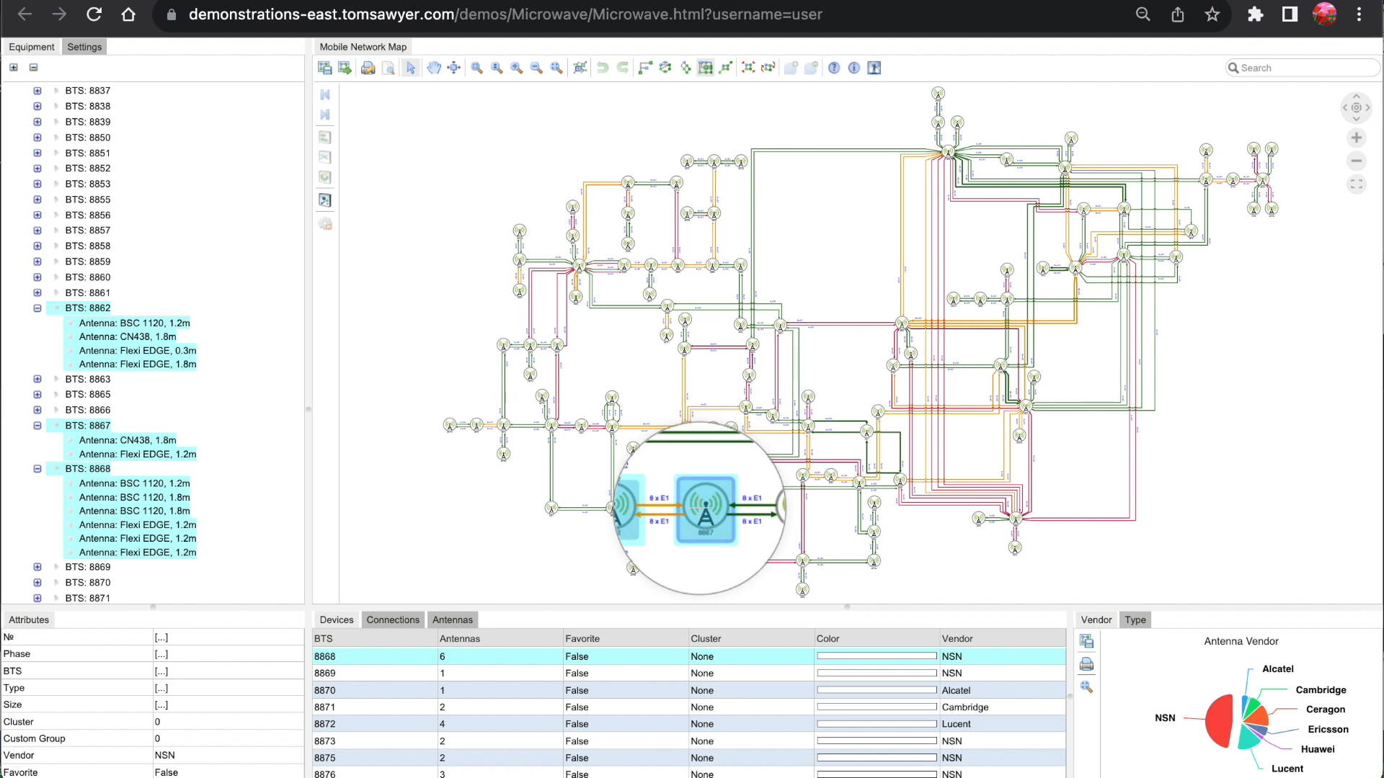
scroll(700, 508, "down", 3)
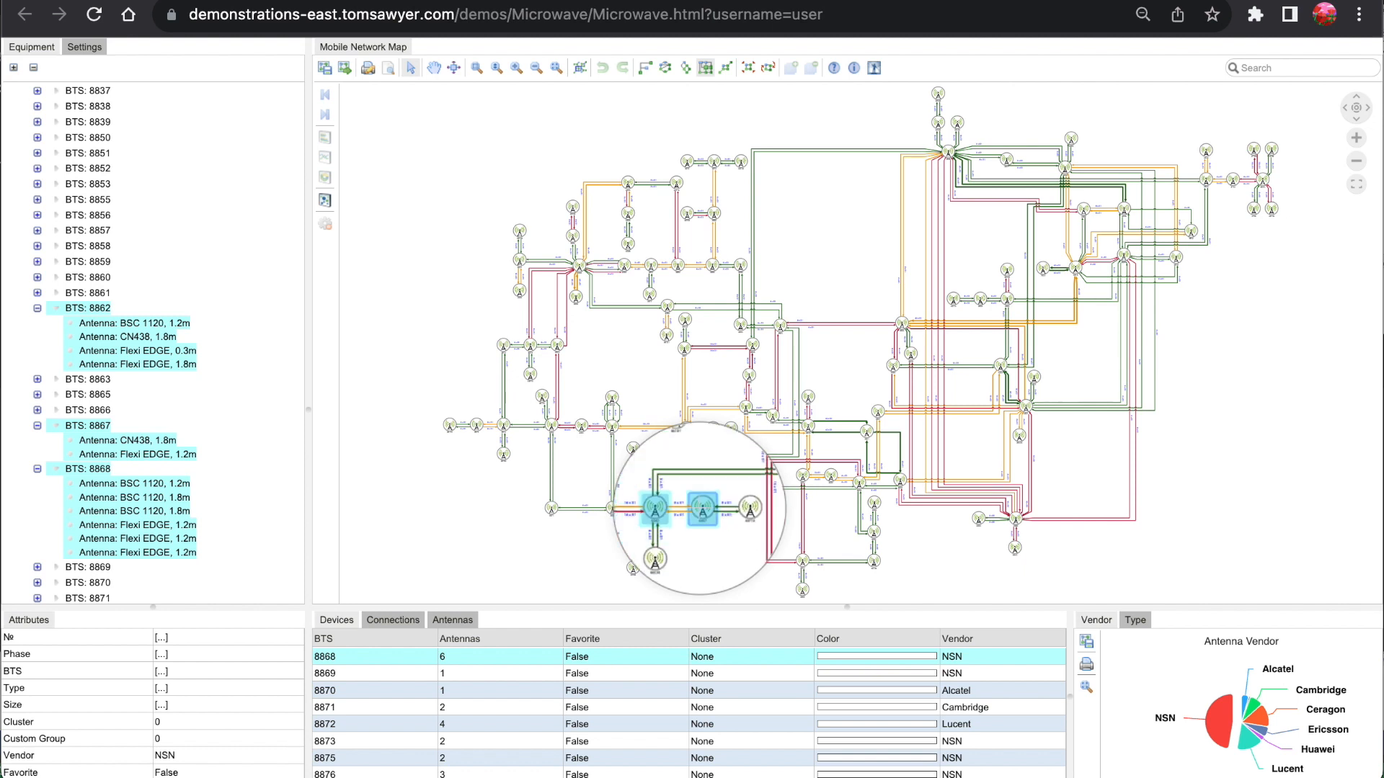
key("Escape")
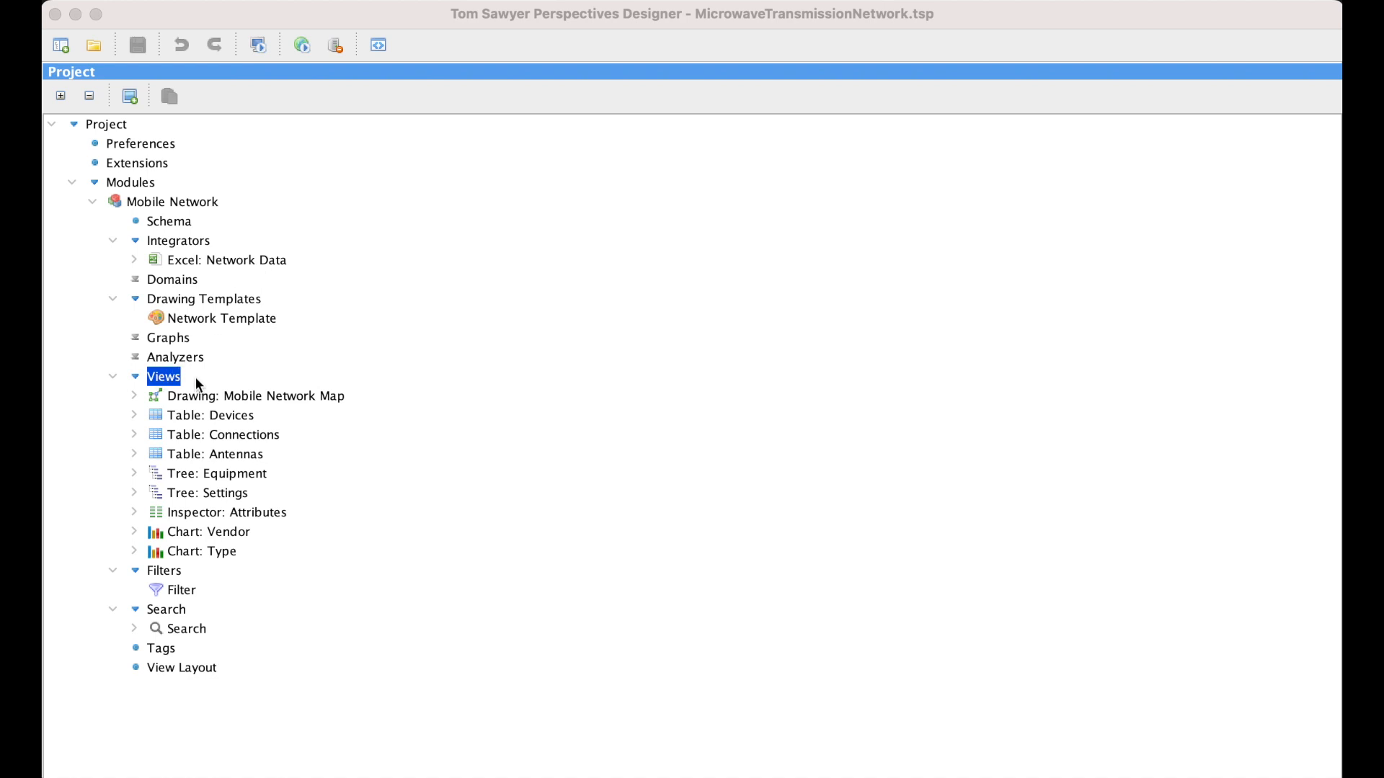
- In Perspectives Designer, open the Default toolbar of the Mobile Network Map drawing, review its items and collapse the Search Field Item
left_click(136, 397)
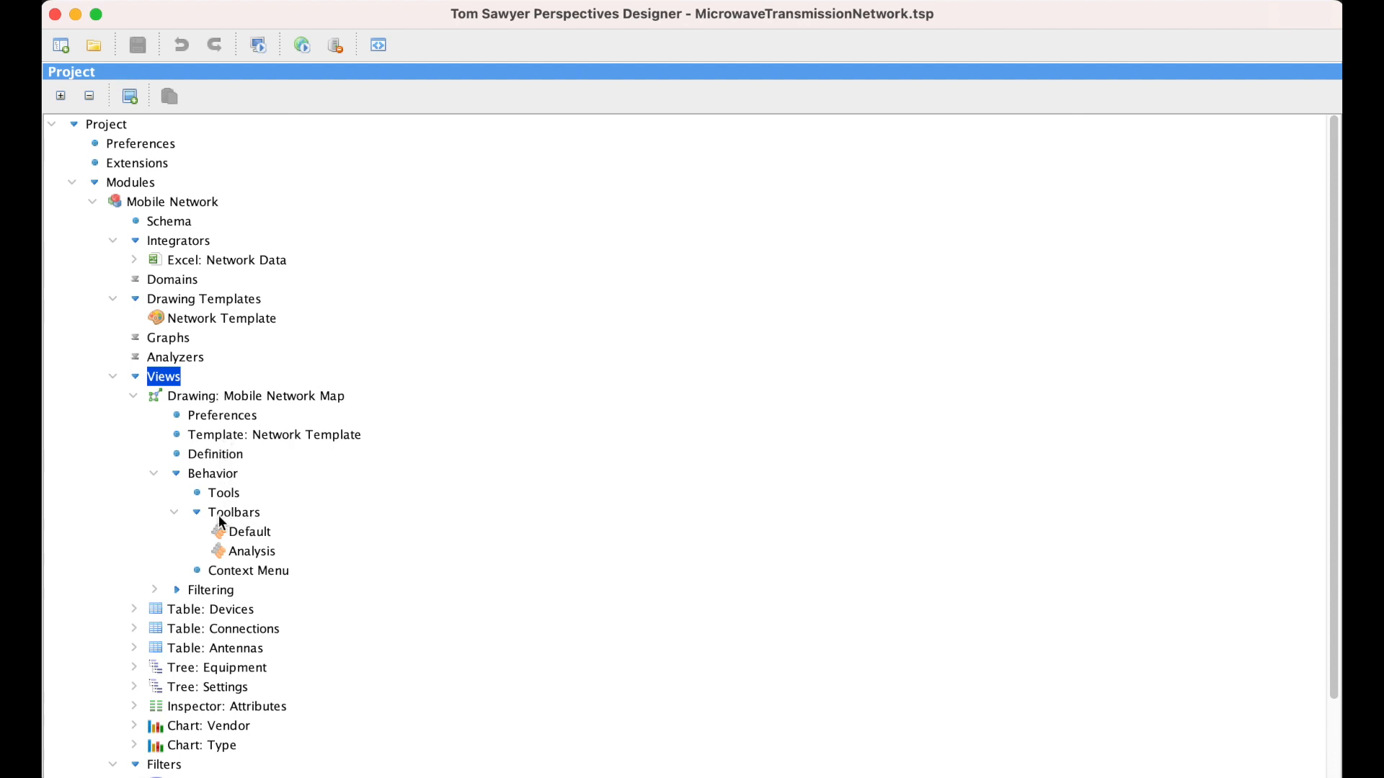
left_click(244, 532)
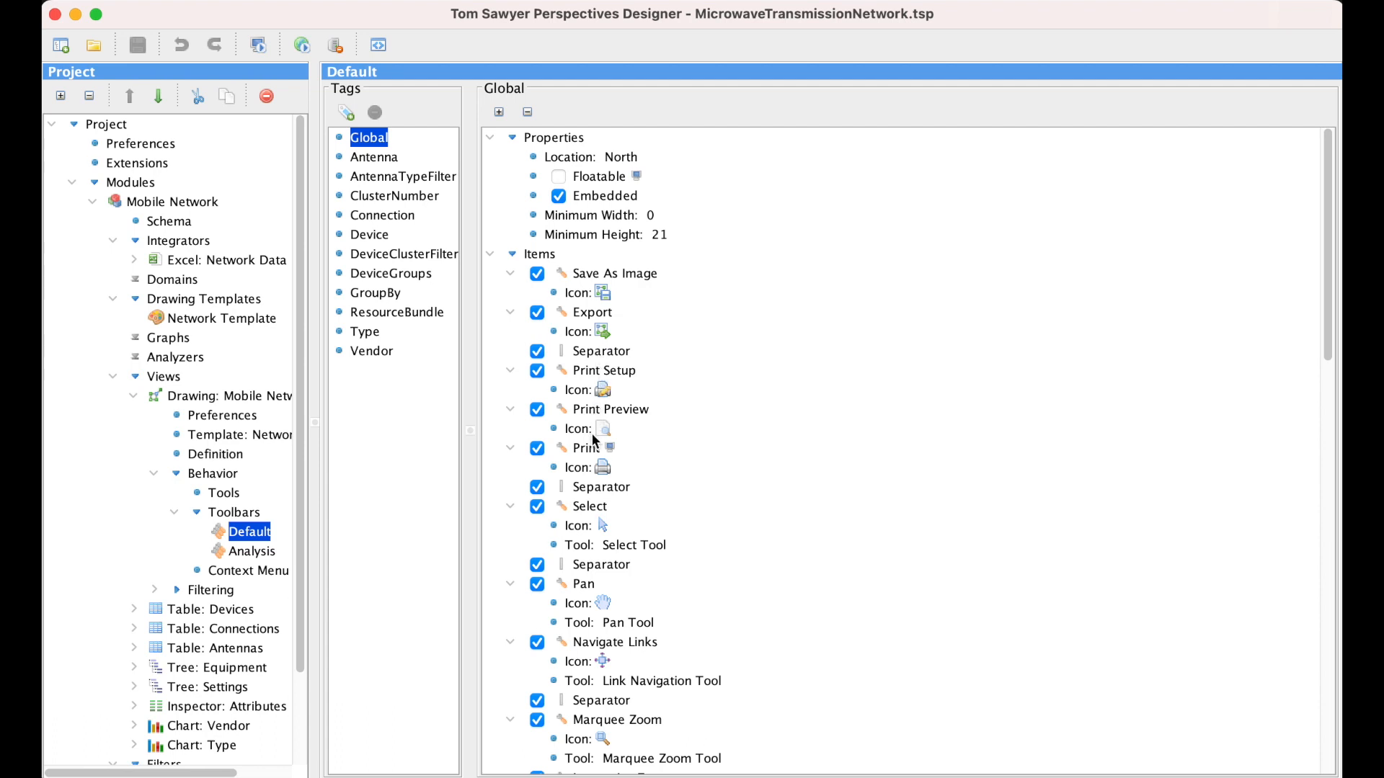
scroll(683, 408, "down", 12)
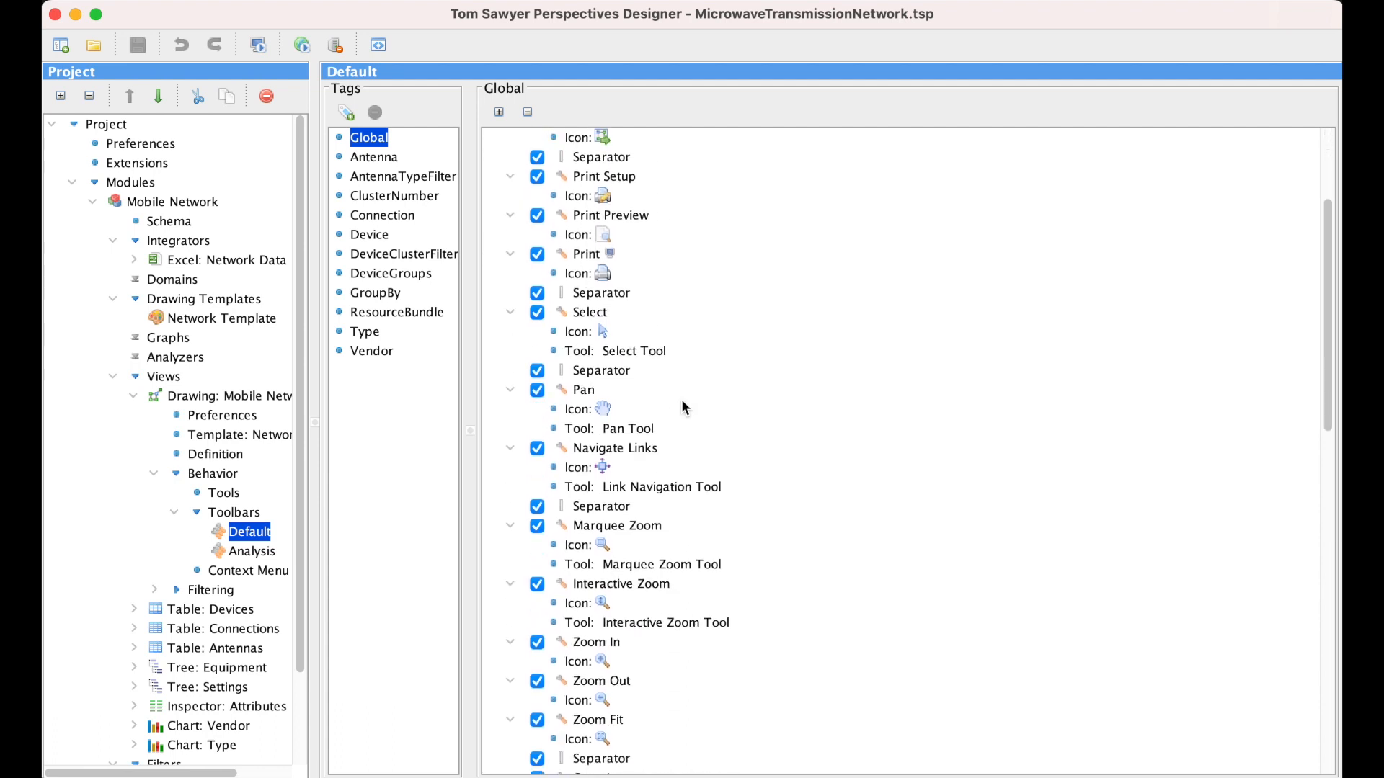
scroll(683, 408, "down", 10)
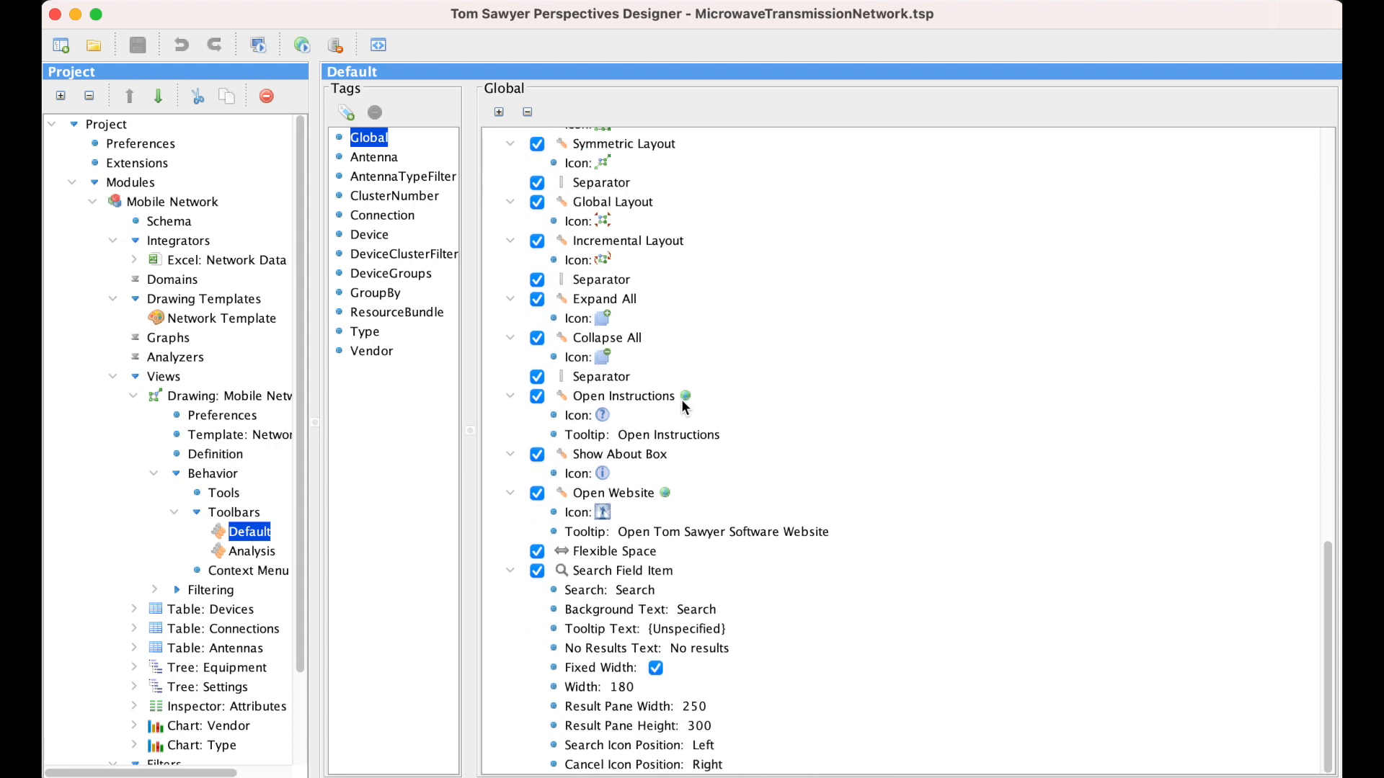
left_click(512, 570)
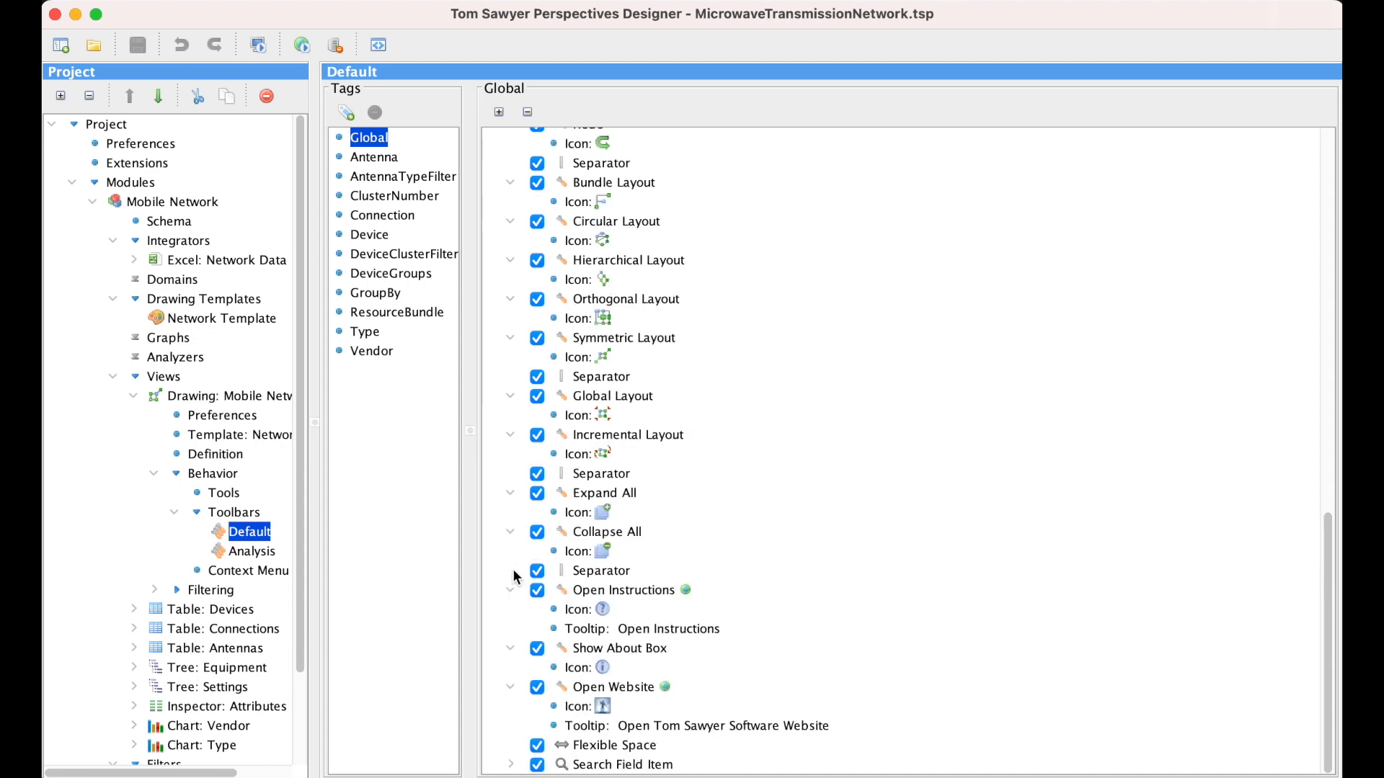
- Start adding an item to the Default toolbar's Items with the Activate Tool operation
scroll(564, 215, "up", 10)
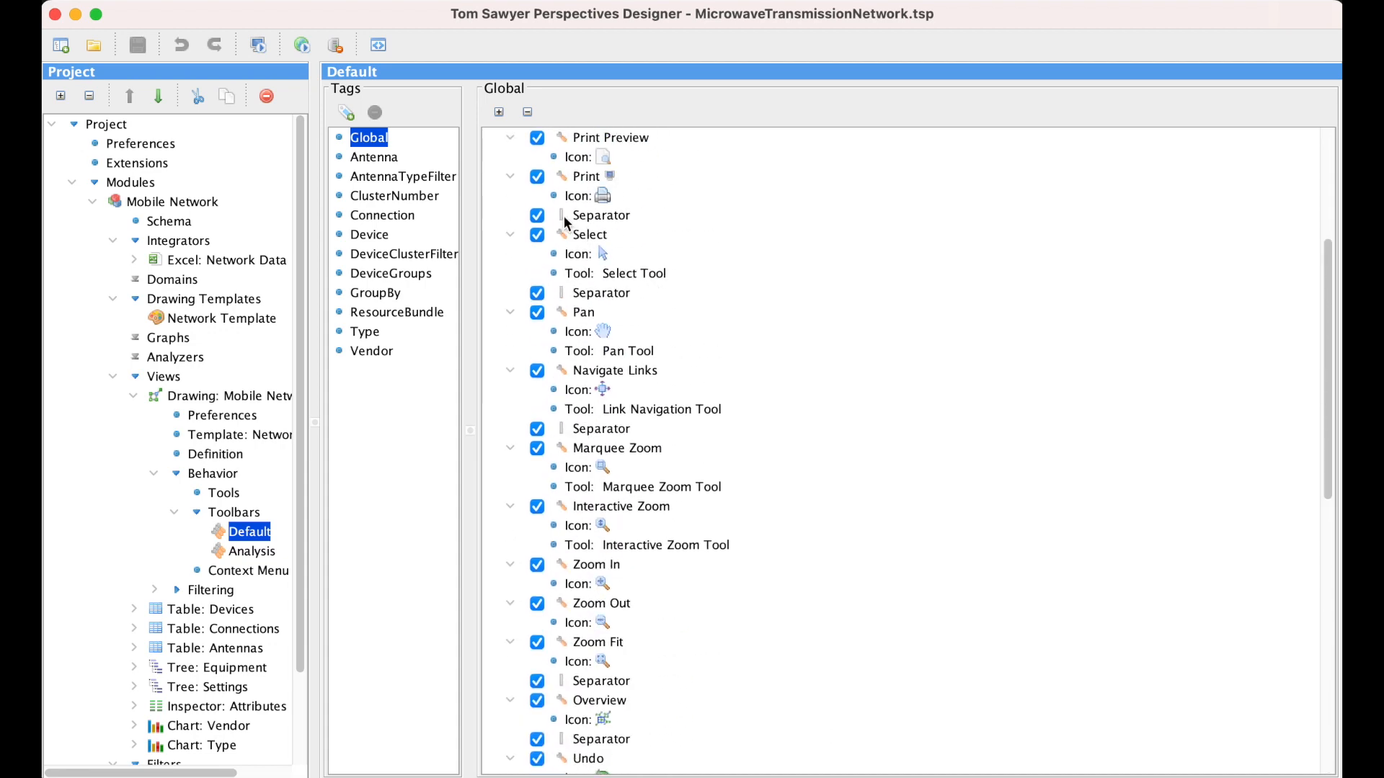
scroll(563, 215, "up", 12)
right_click(553, 236)
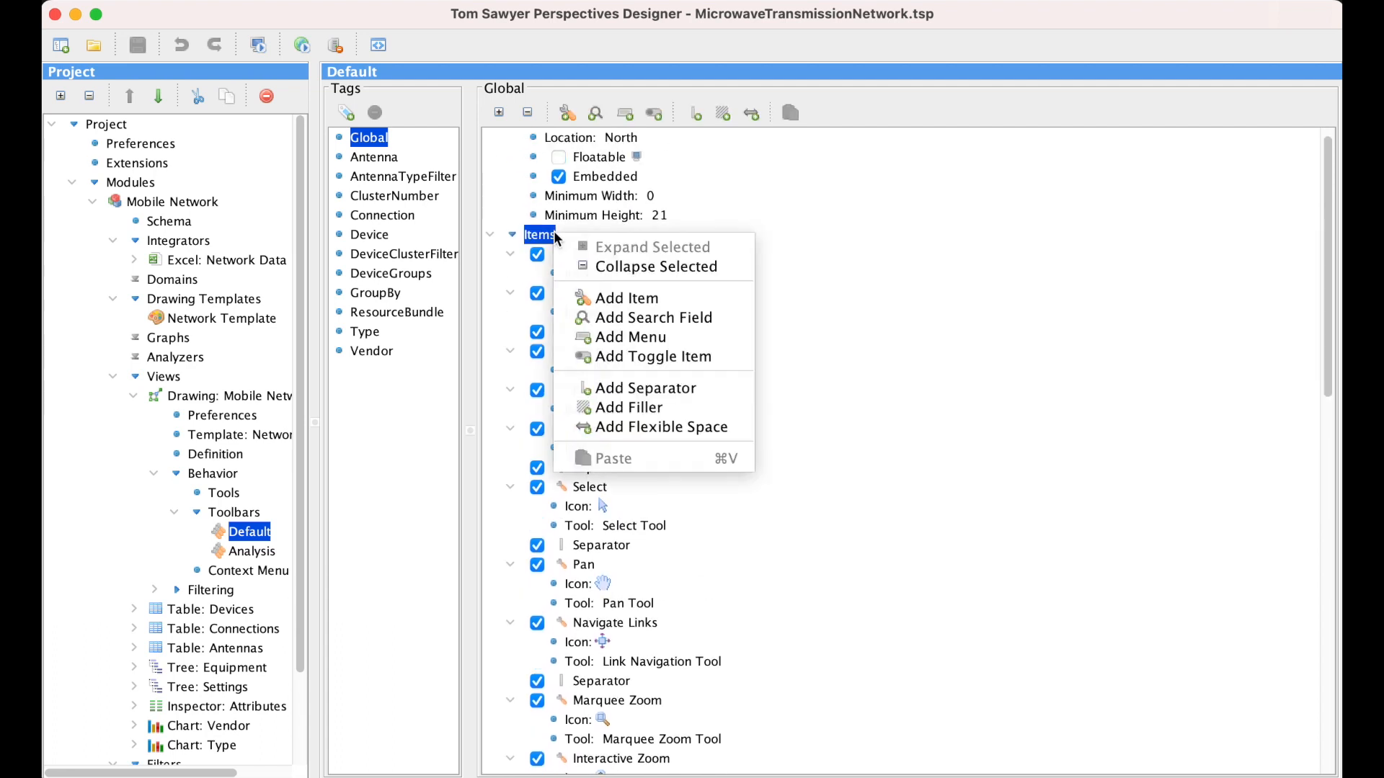
left_click(612, 298)
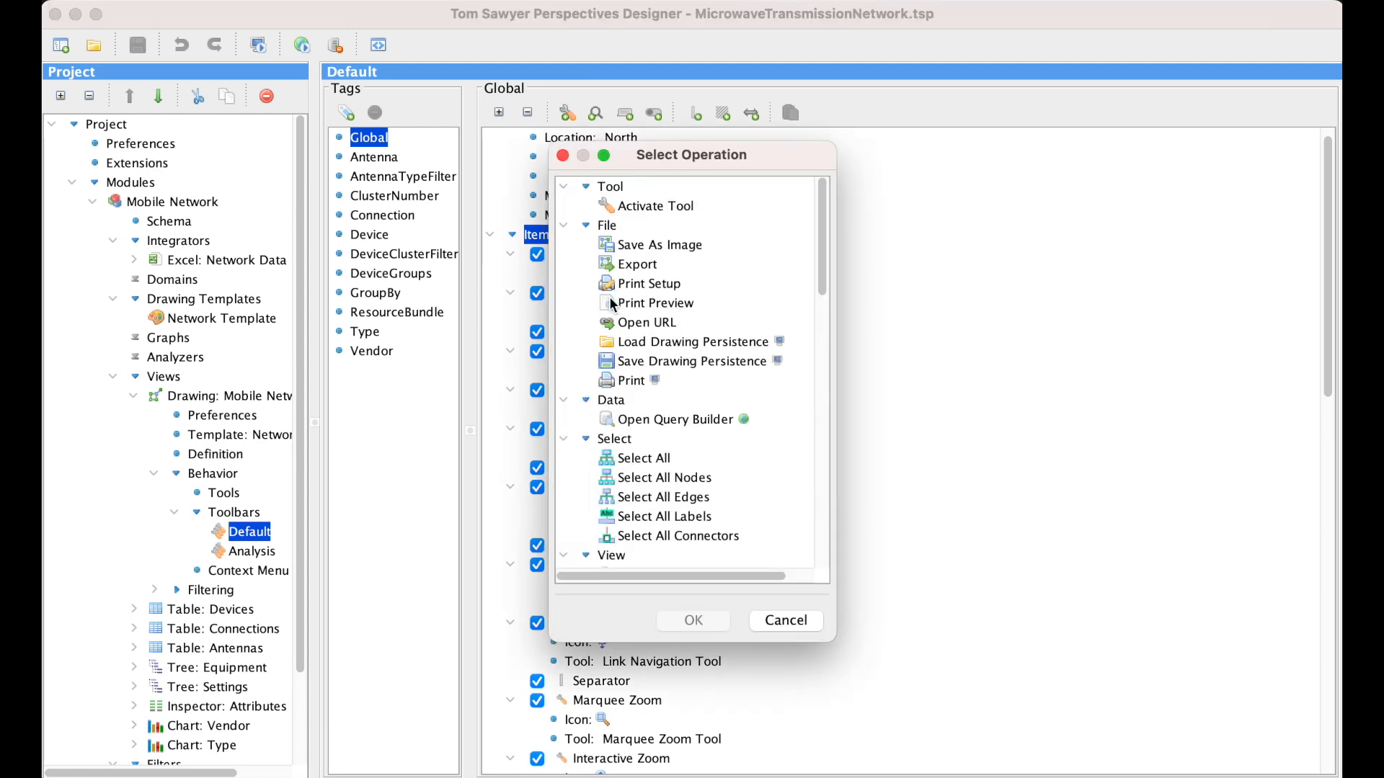
left_click(628, 207)
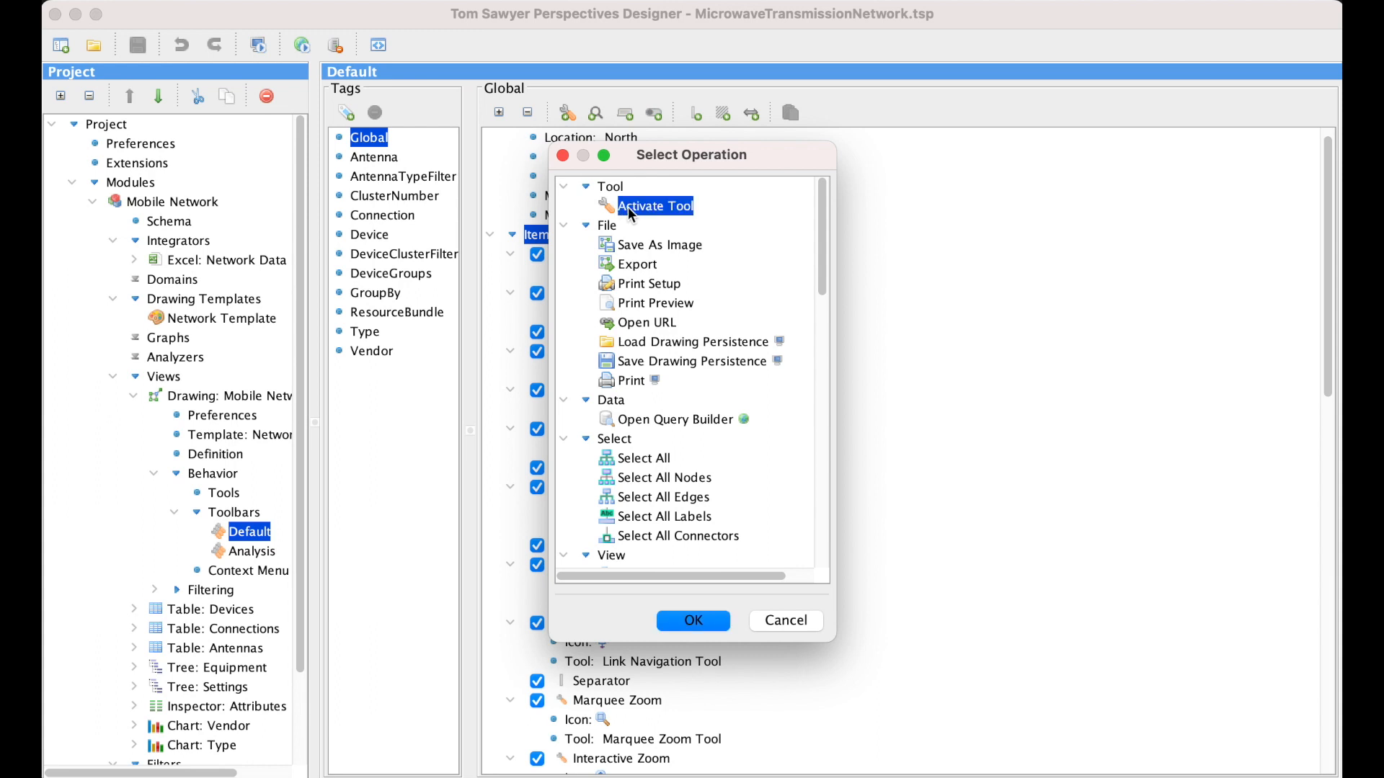
left_click(692, 623)
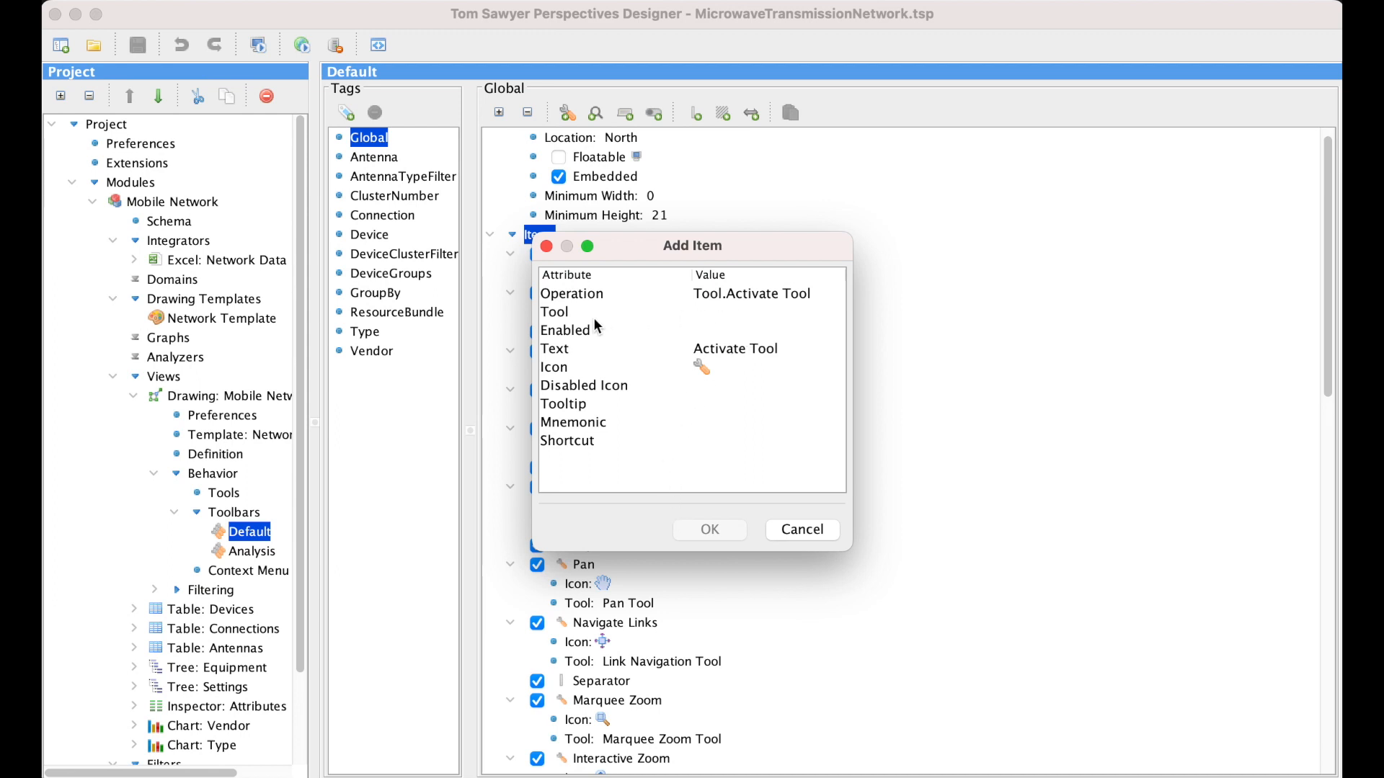
- Add the item with Magnifier Tool as its tool, Magnify as its text and a magnifying glass icon
left_click(697, 320)
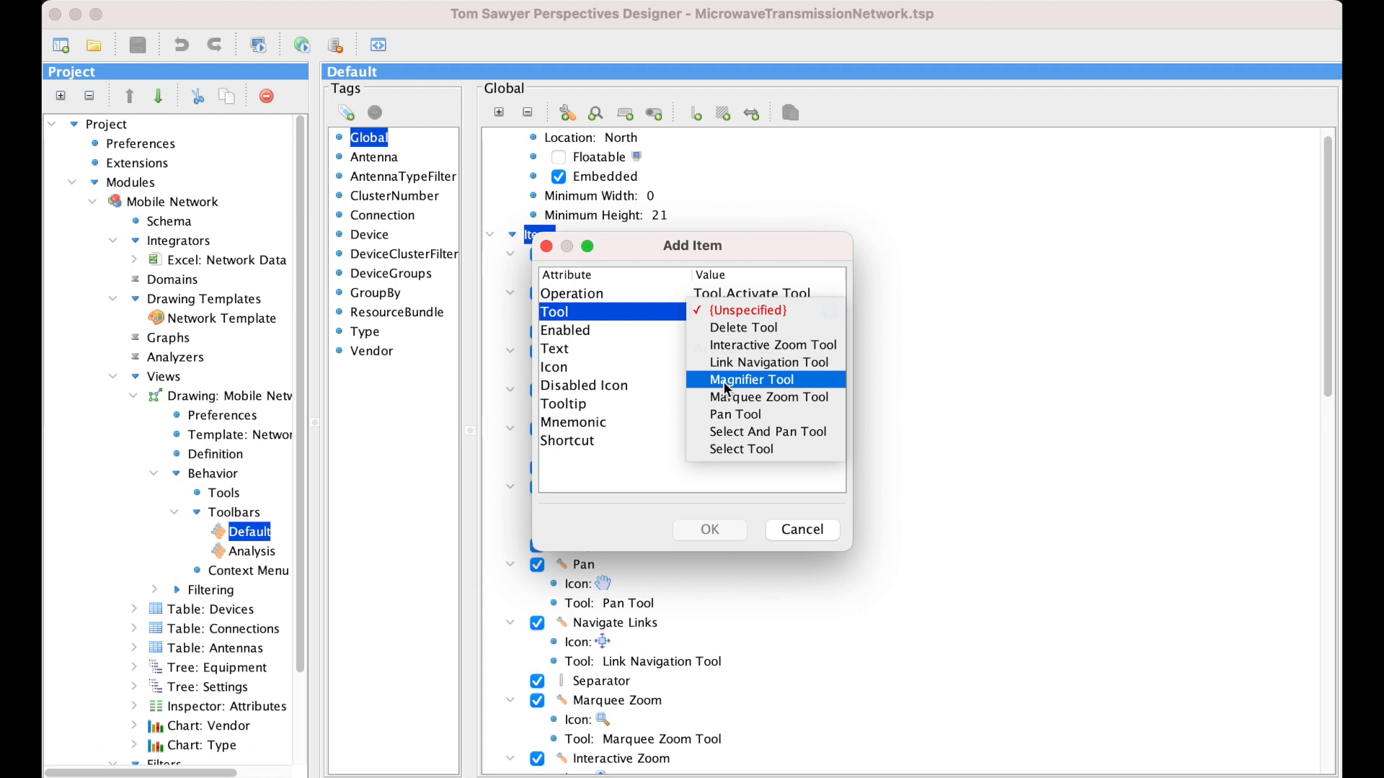
left_click(813, 376)
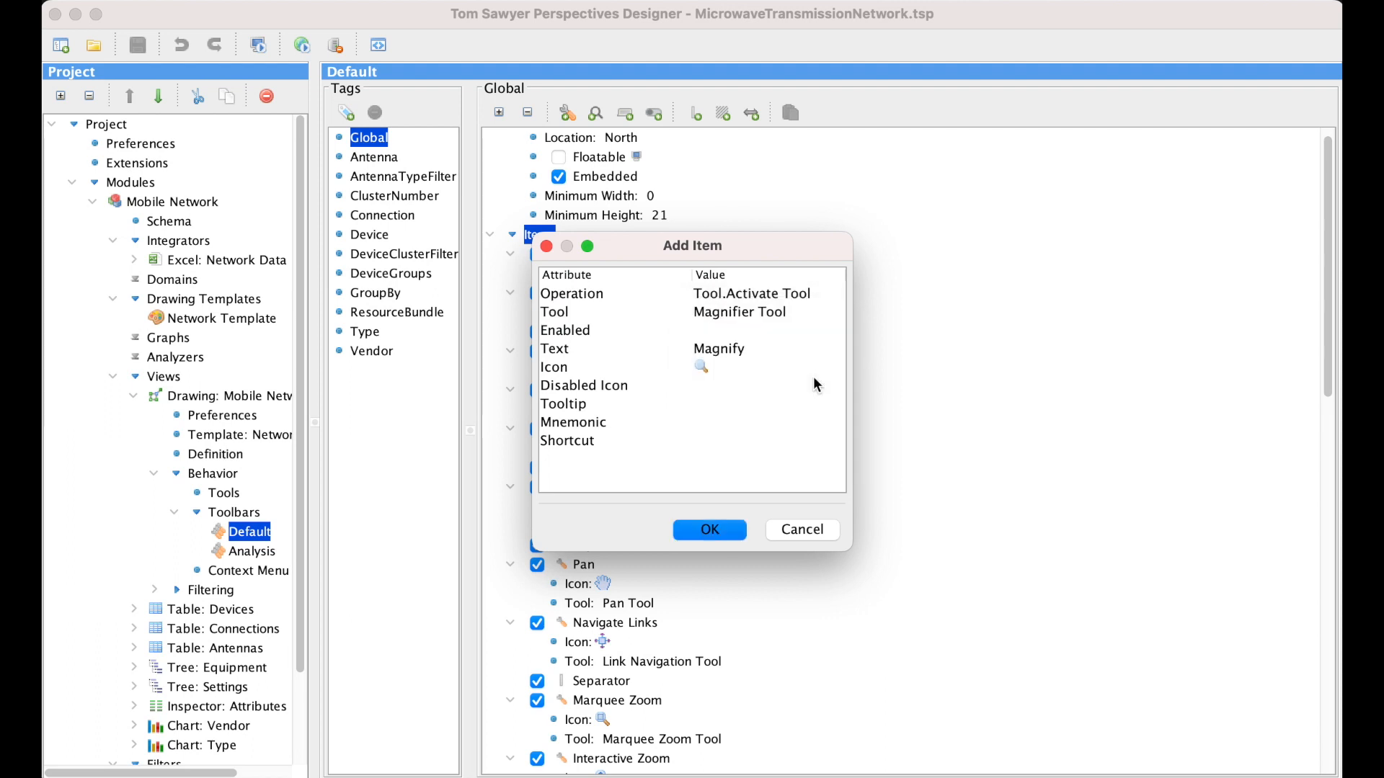
left_click(729, 537)
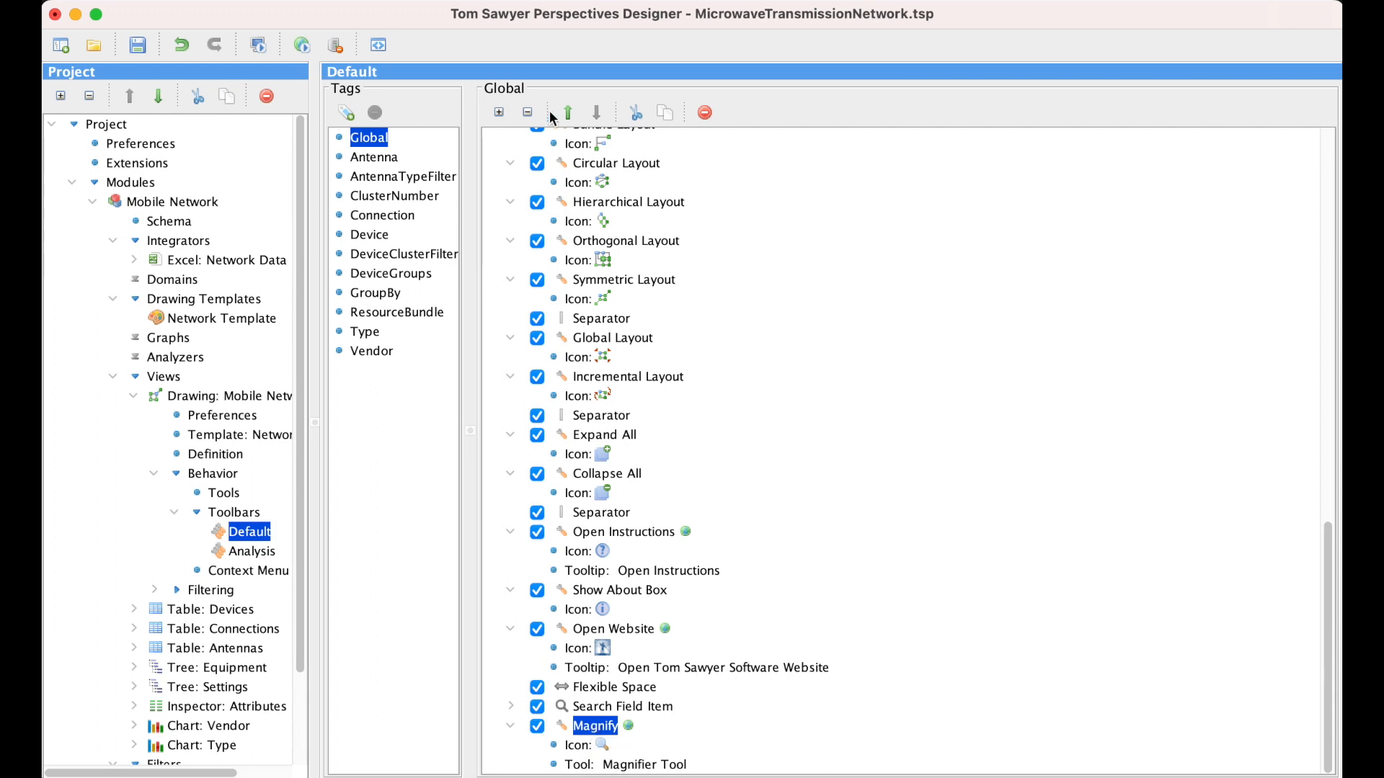
- Add a separator to the Default toolbar's Items
scroll(577, 176, "up", 15)
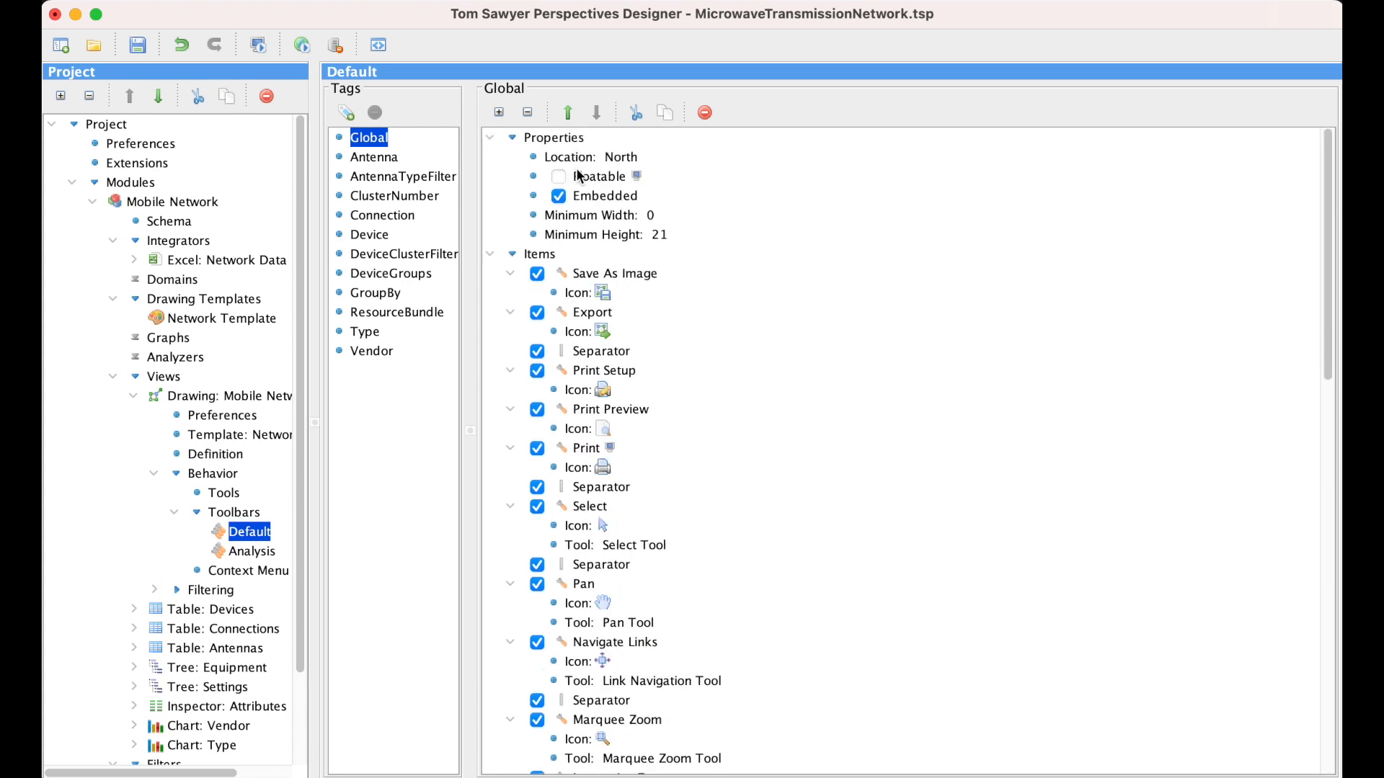
right_click(549, 258)
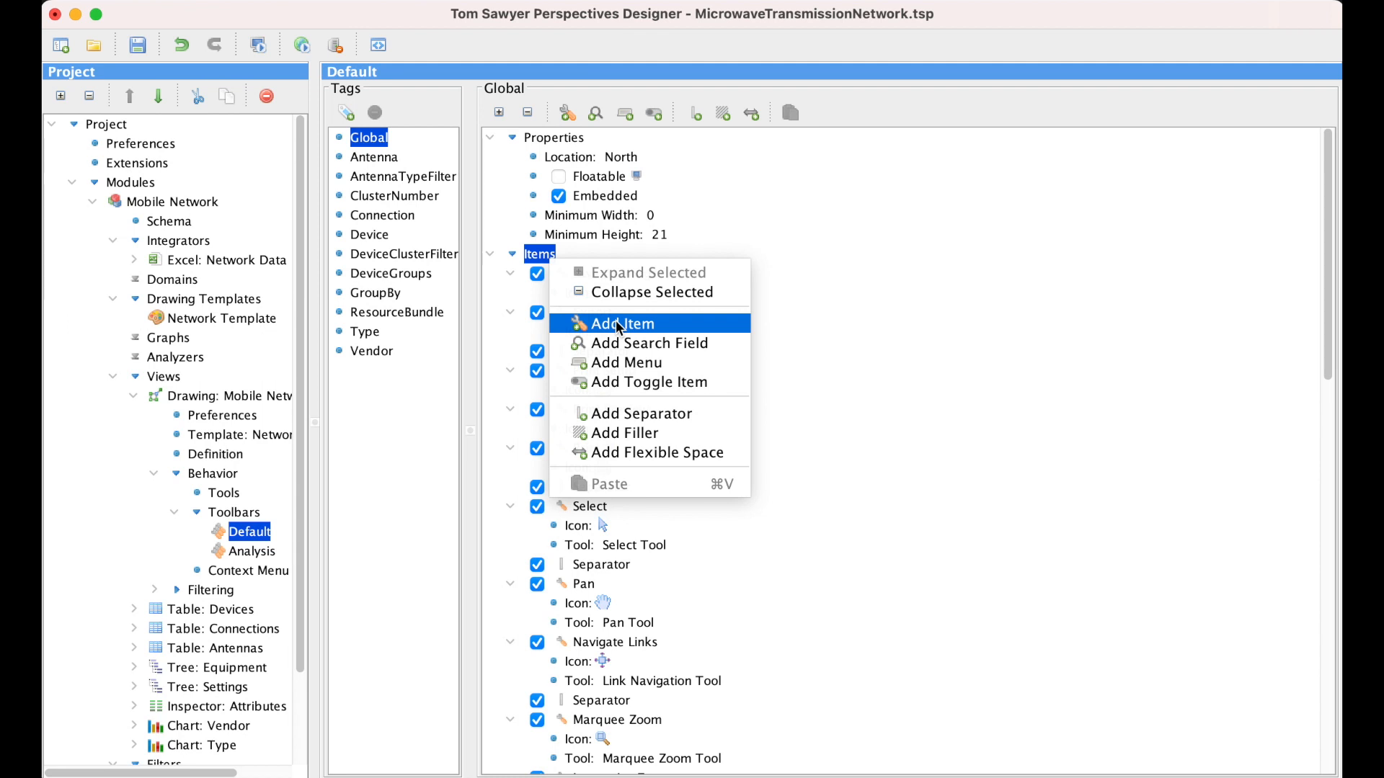
left_click(678, 414)
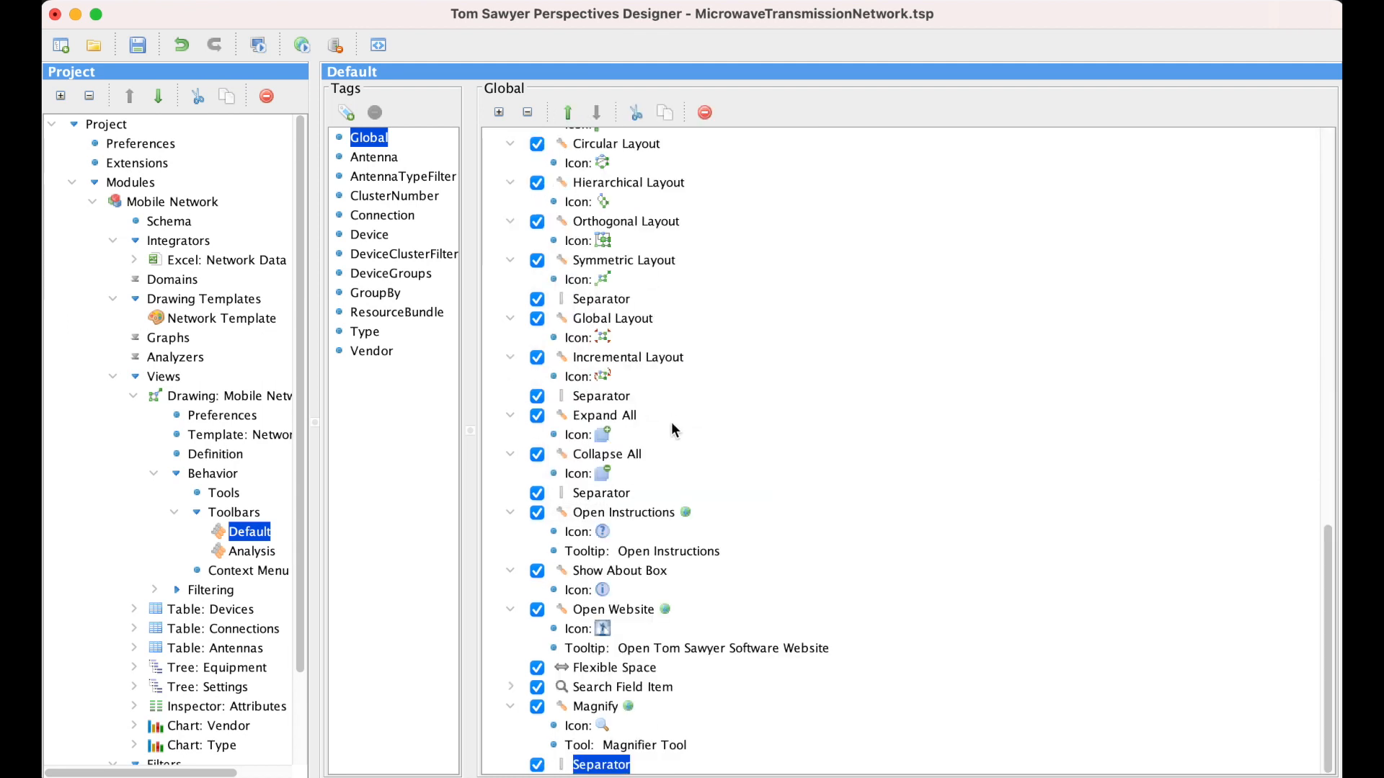
- Move the new separator up the item list to directly above Open Instructions
left_click(570, 114)
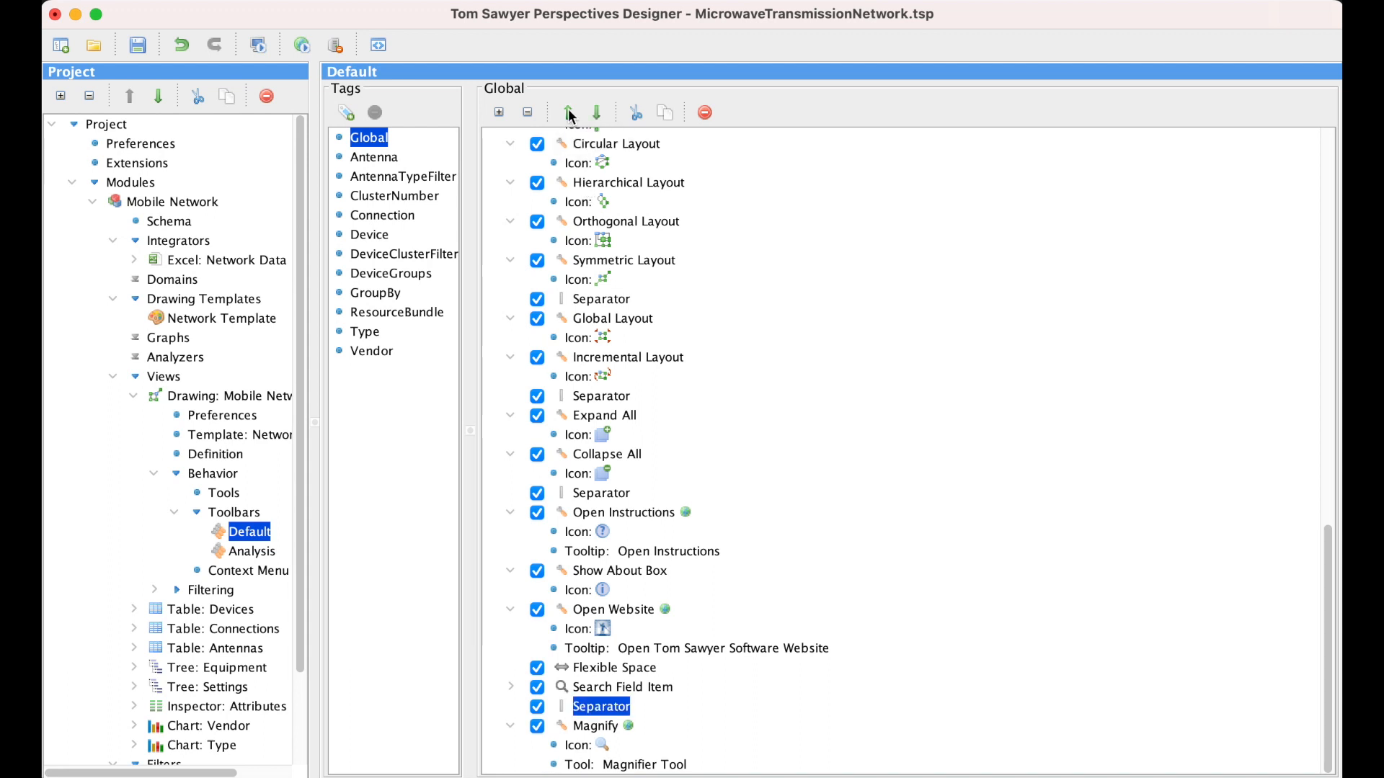
left_click(570, 114)
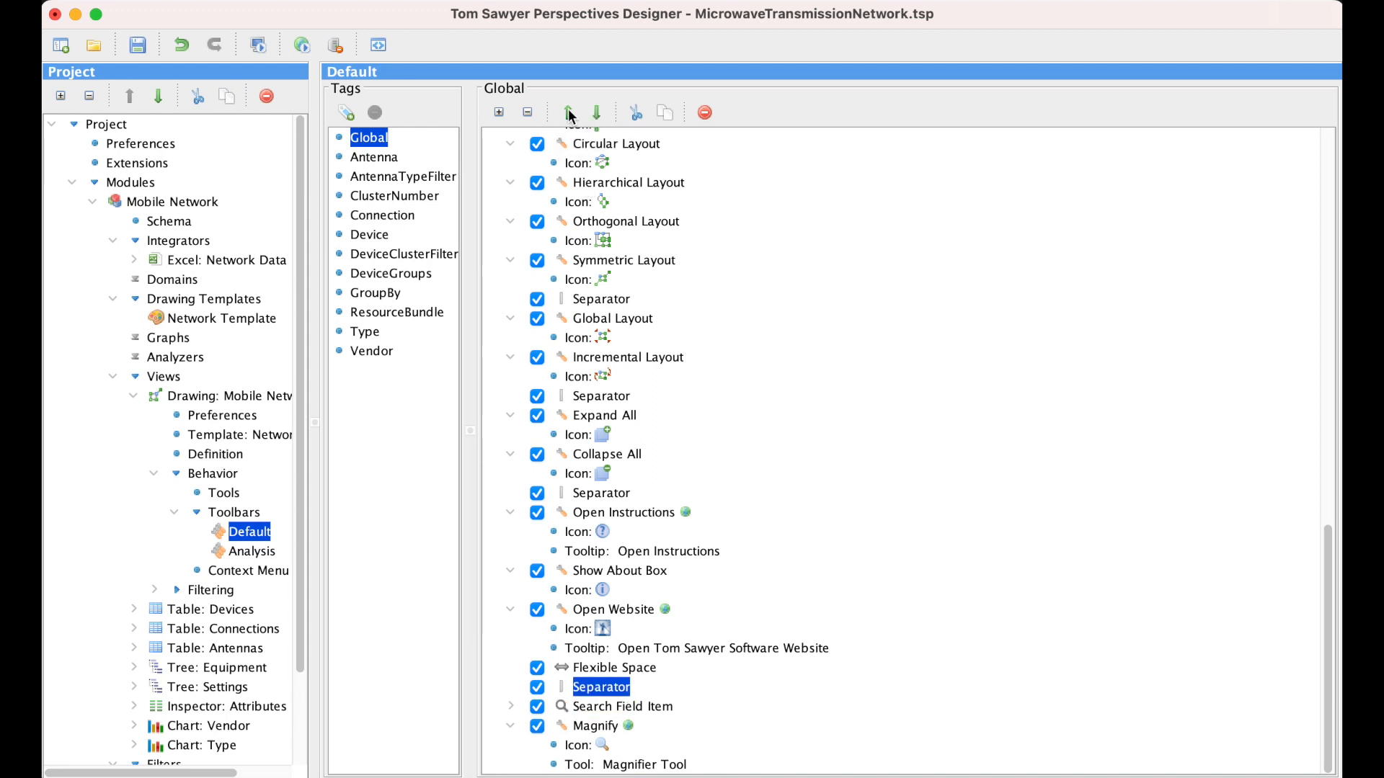
left_click(569, 114)
left_click(570, 114)
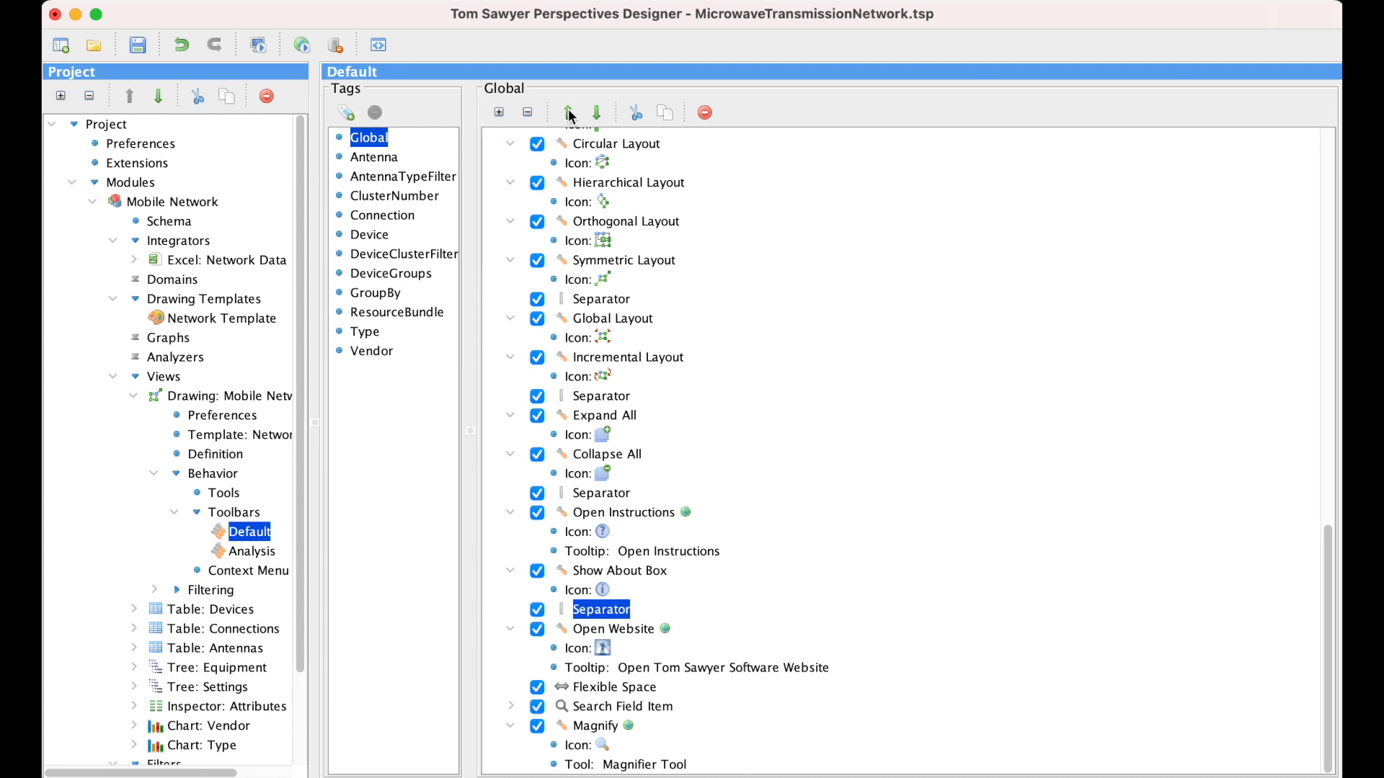
left_click(570, 113)
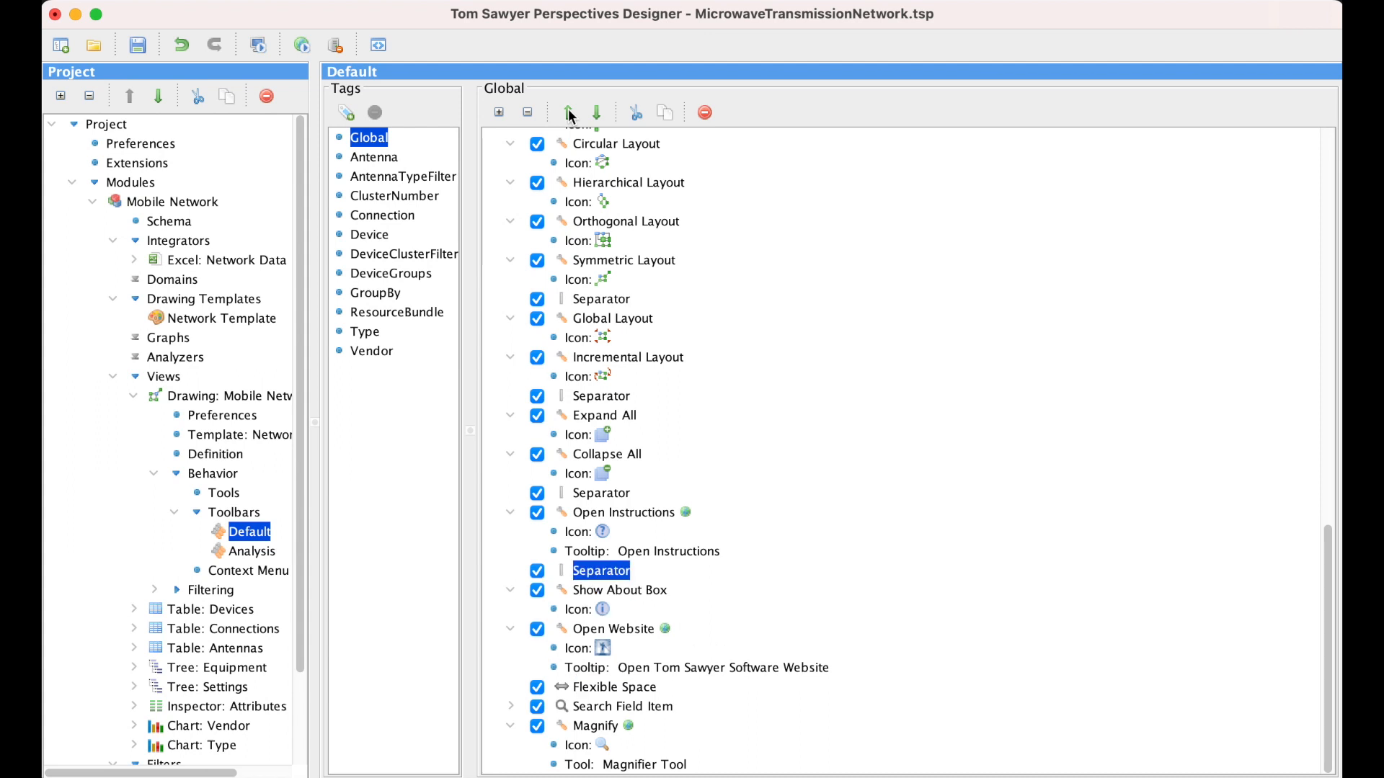
left_click(569, 114)
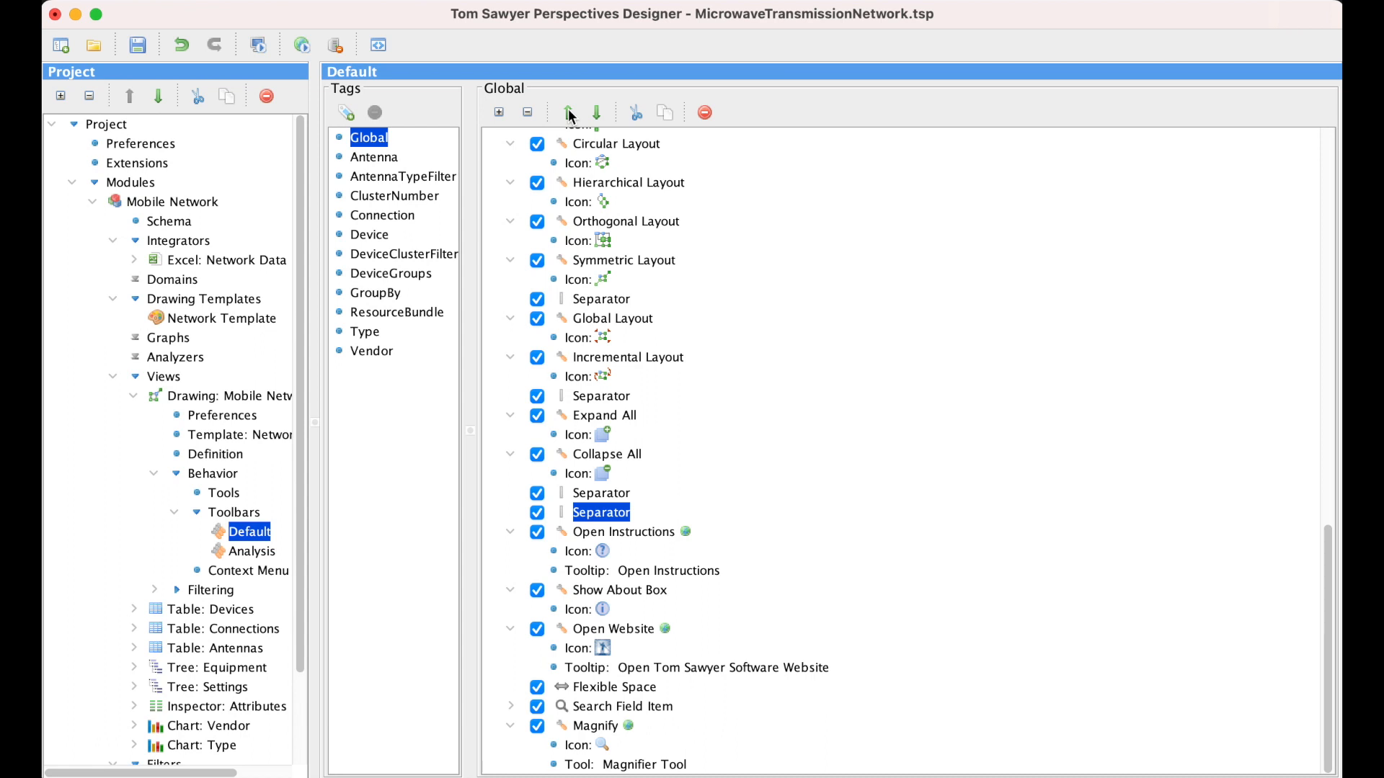
- Move the Magnify item up the list to between the two separators that follow Collapse All
left_click(585, 725)
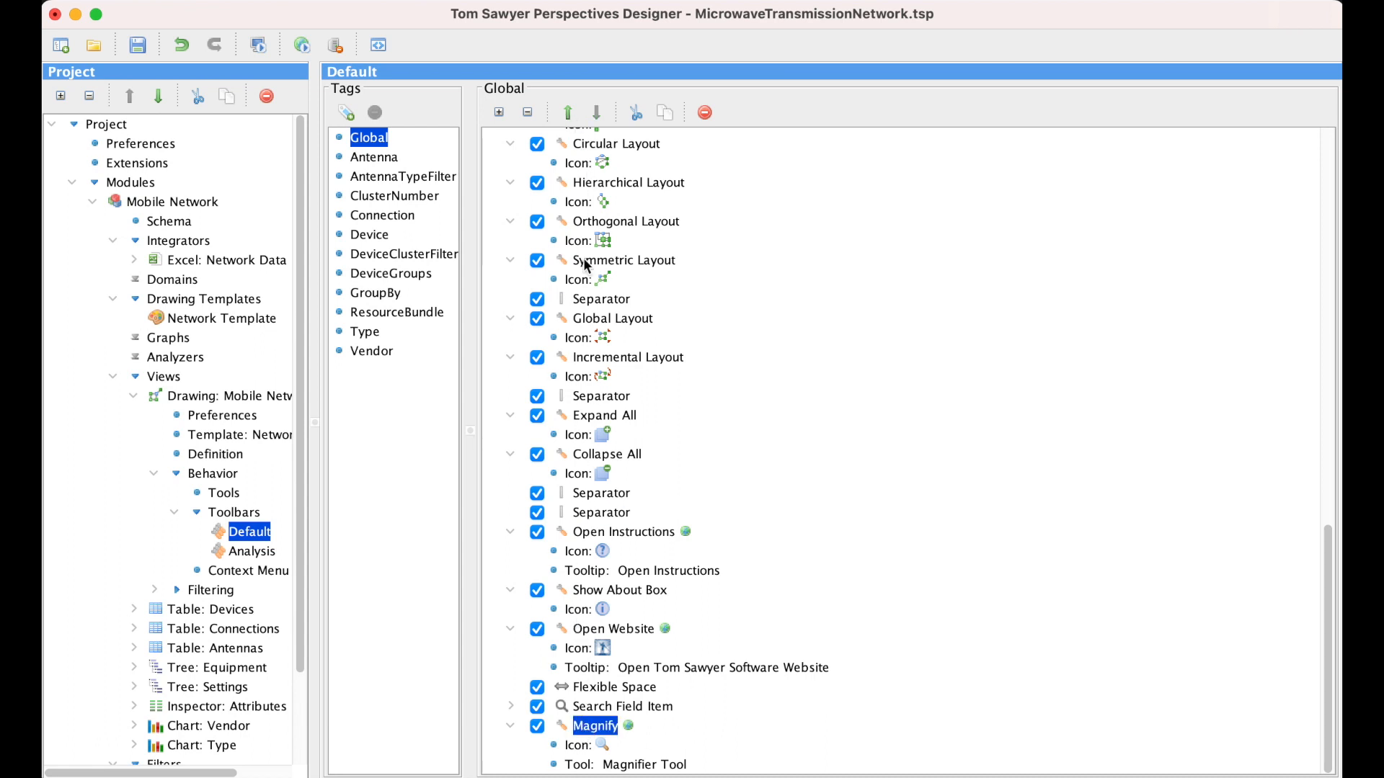
left_click(569, 113)
left_click(569, 113)
left_click(569, 114)
left_click(568, 113)
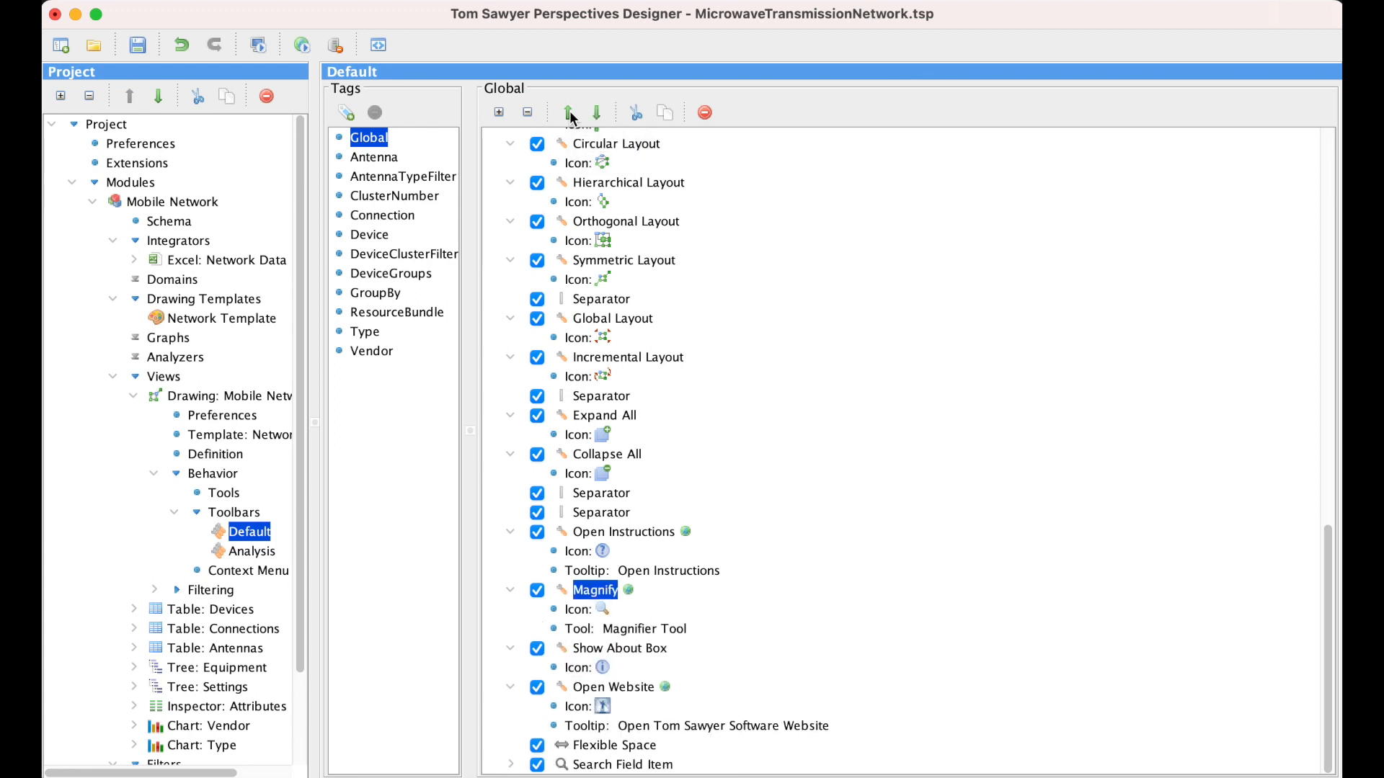
left_click(568, 113)
left_click(569, 113)
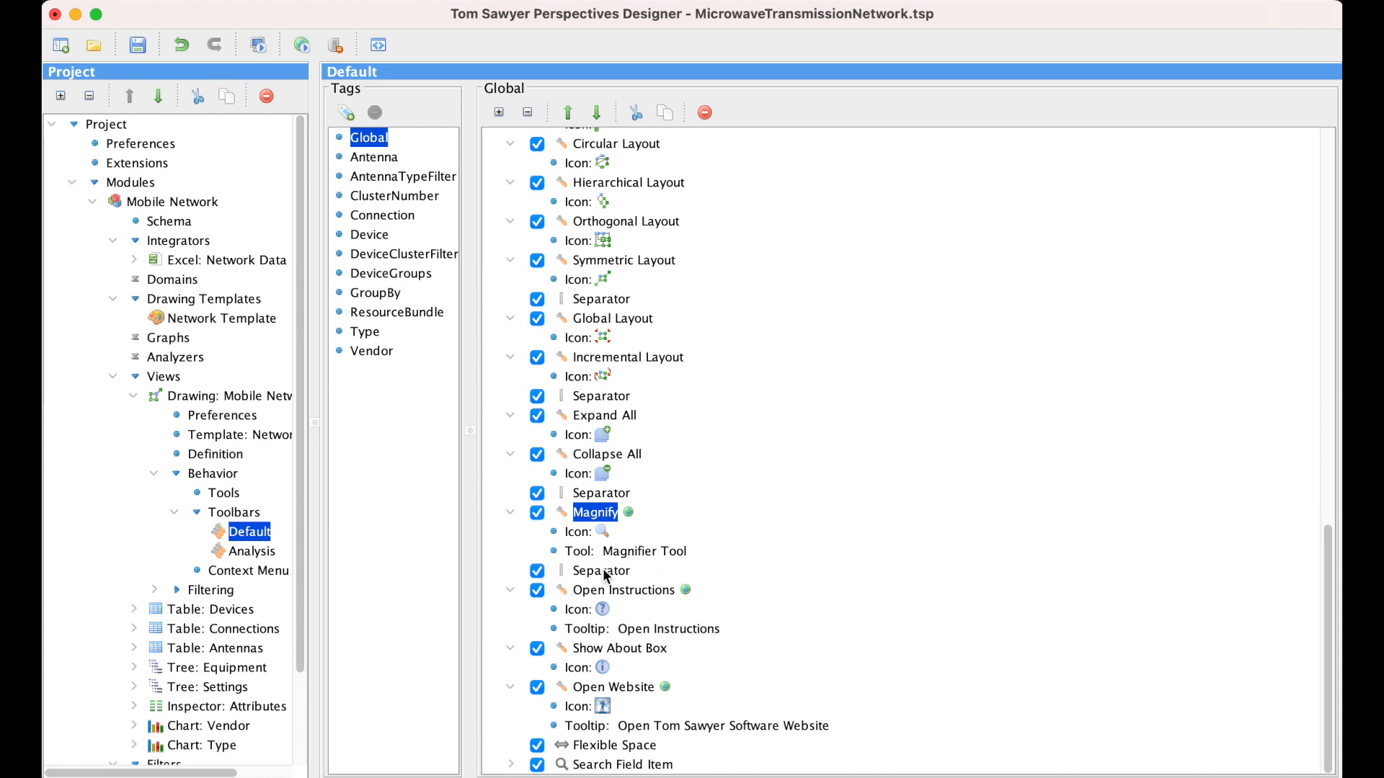
- Collapse the Magnify item's details and launch the web preview of the project
left_click(510, 513)
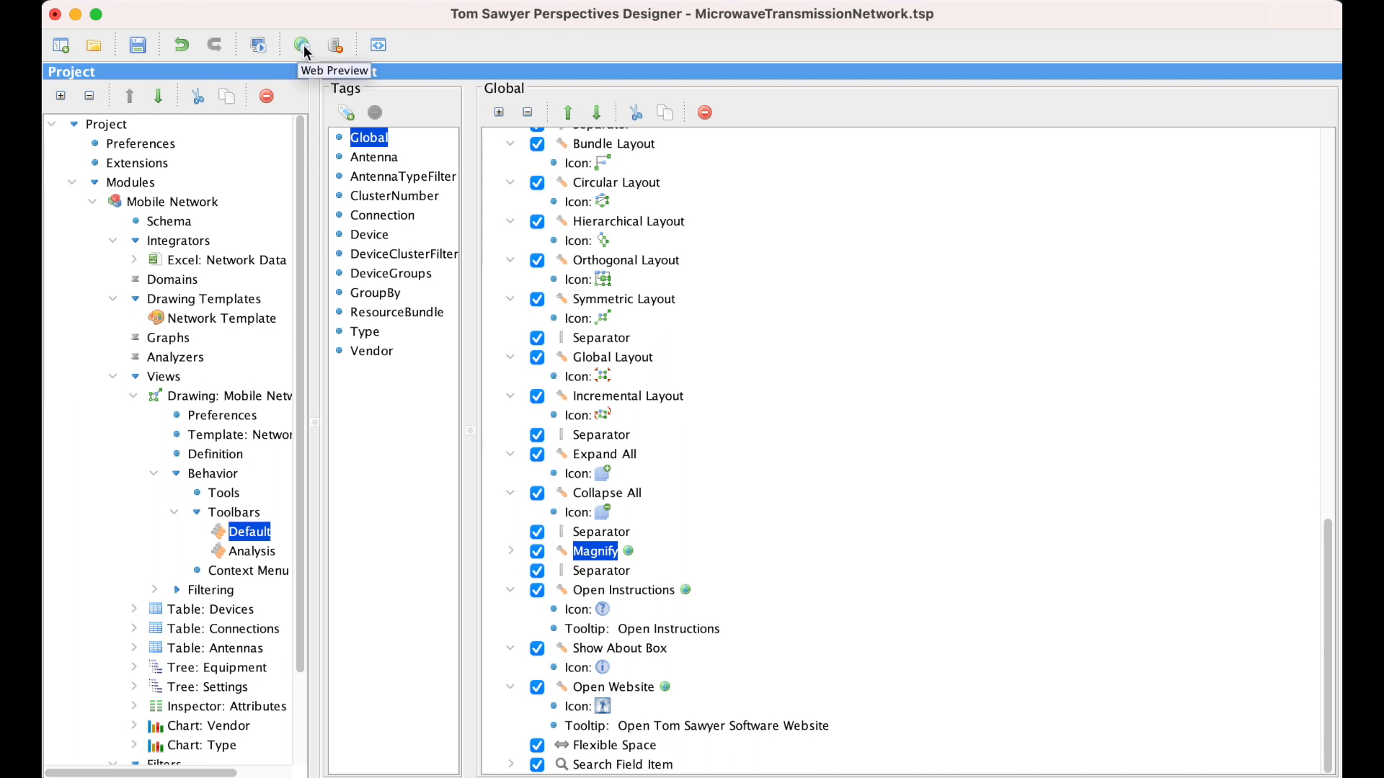
left_click(304, 48)
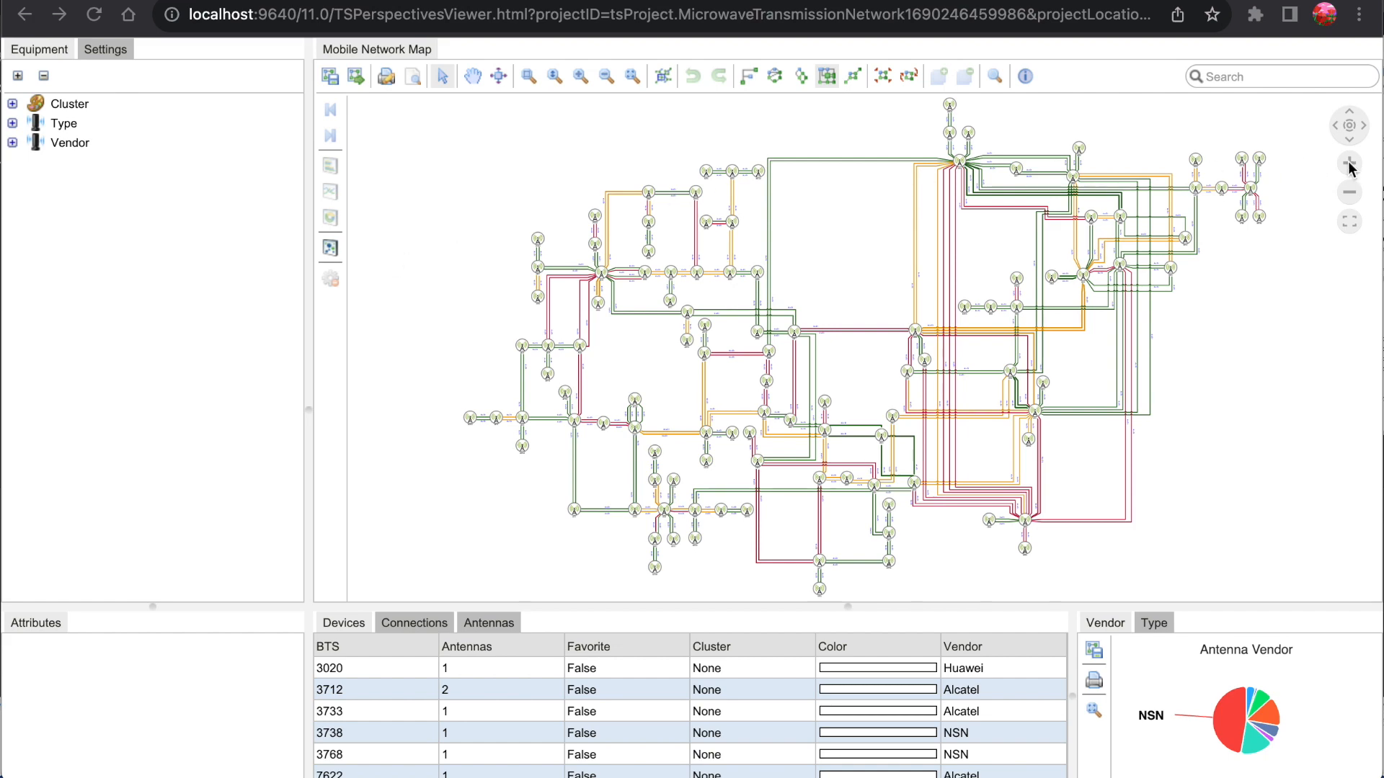
- Zoom in on the Mobile Network Map and inspect several antenna clusters with the Magnify tool, varying its magnification up and down
left_click(1350, 164)
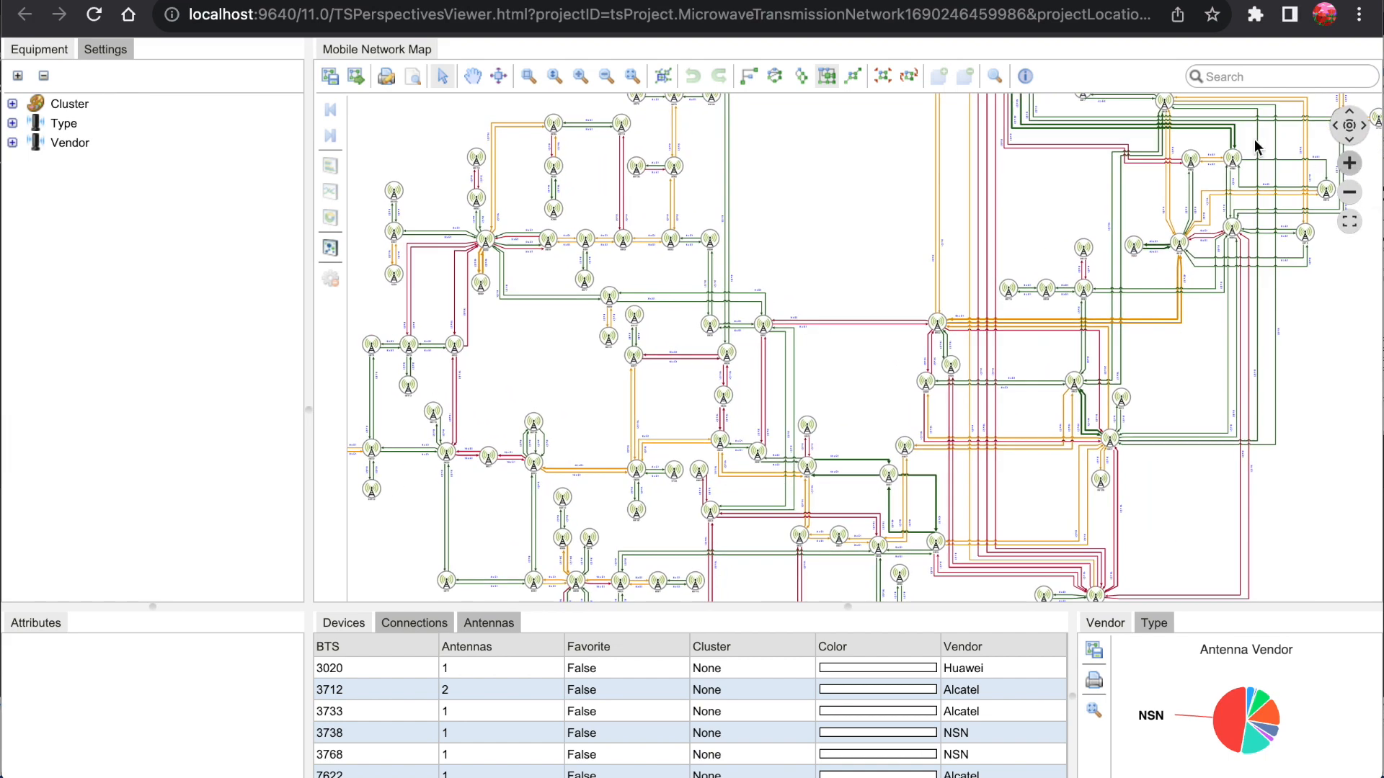
left_click(994, 77)
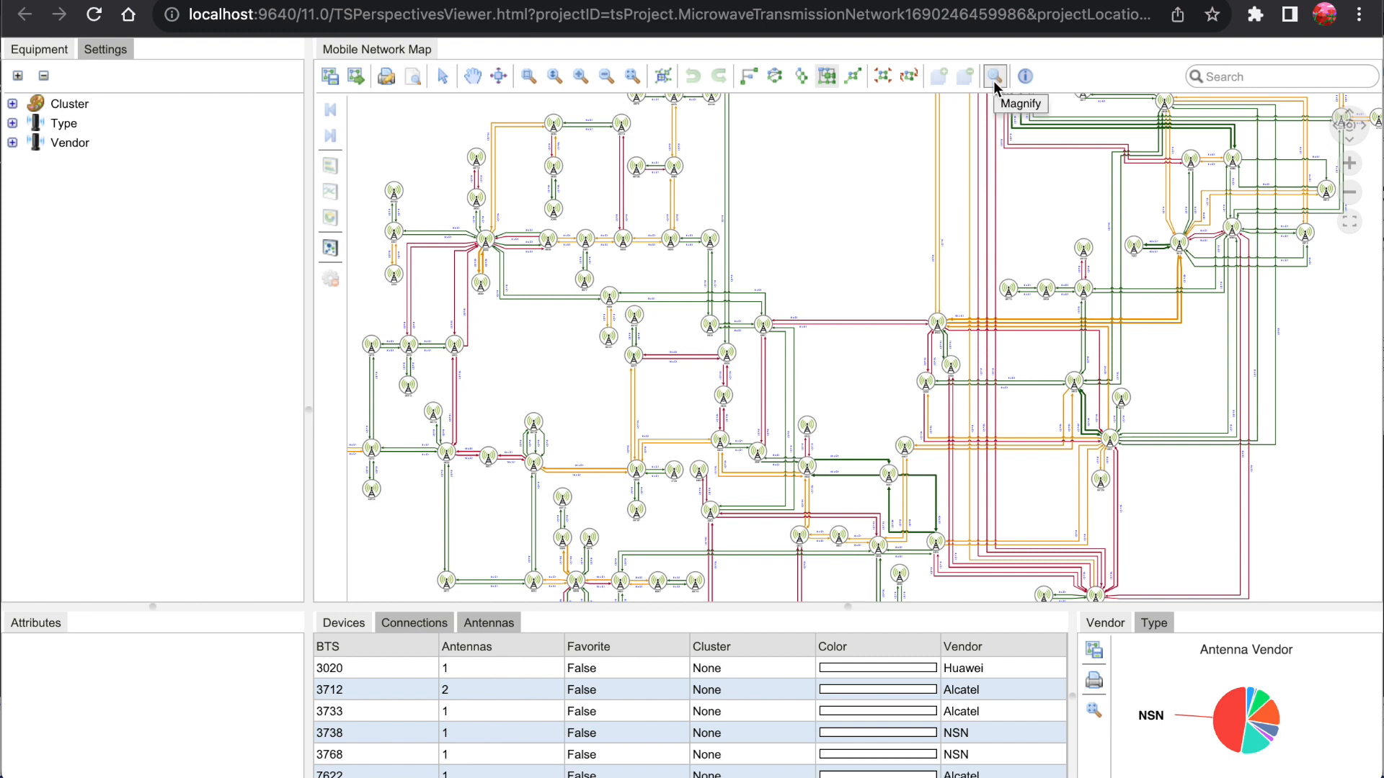
left_click_drag(922, 267, 1243, 220)
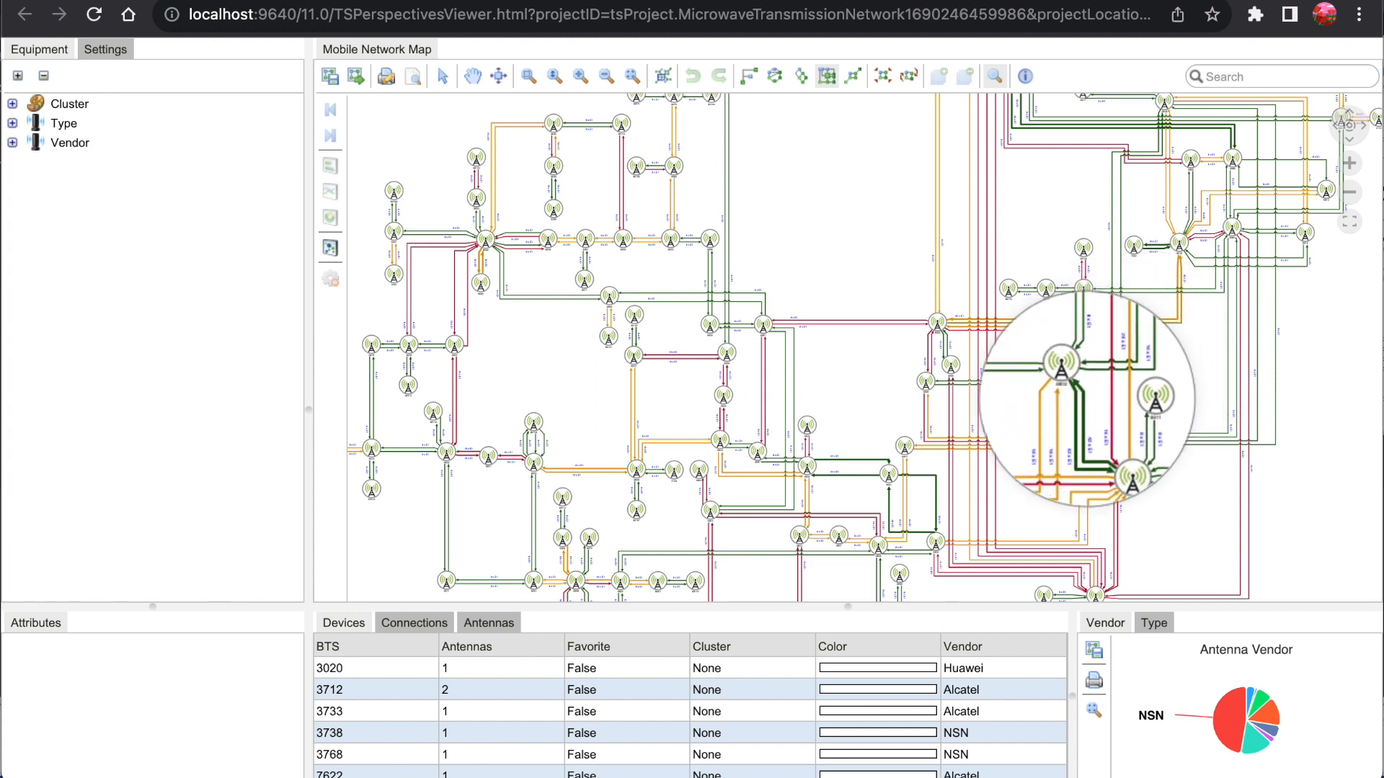
scroll(1082, 421, "up", 2)
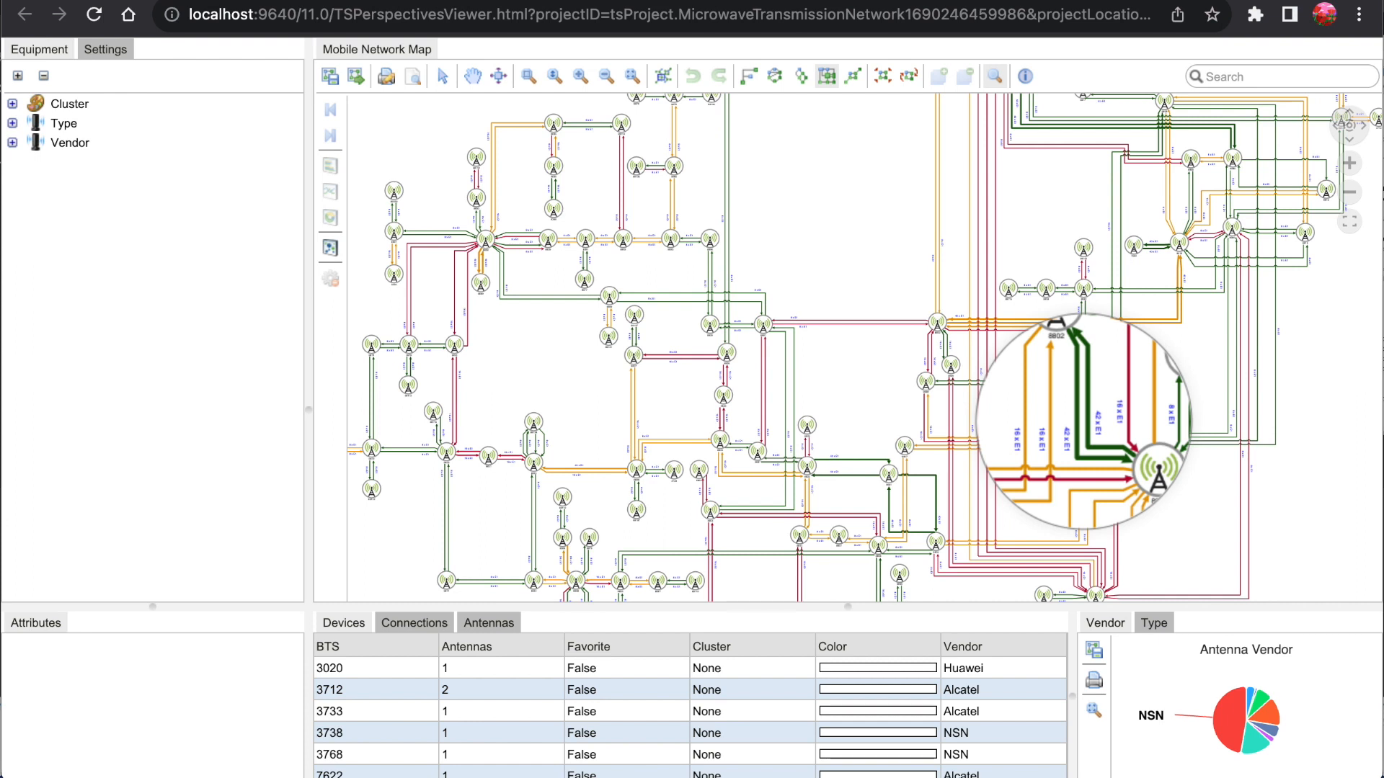
scroll(1083, 421, "down", 3)
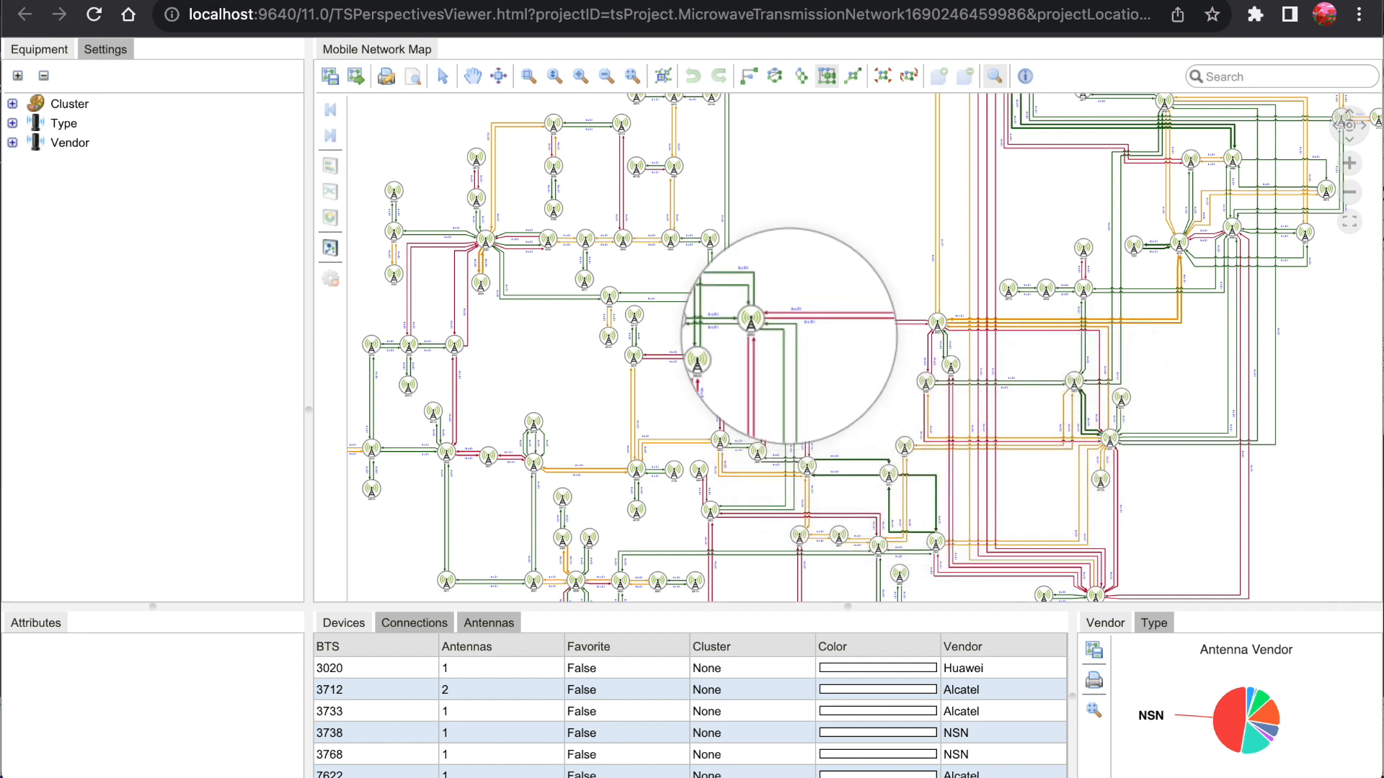
scroll(719, 297, "up", 5)
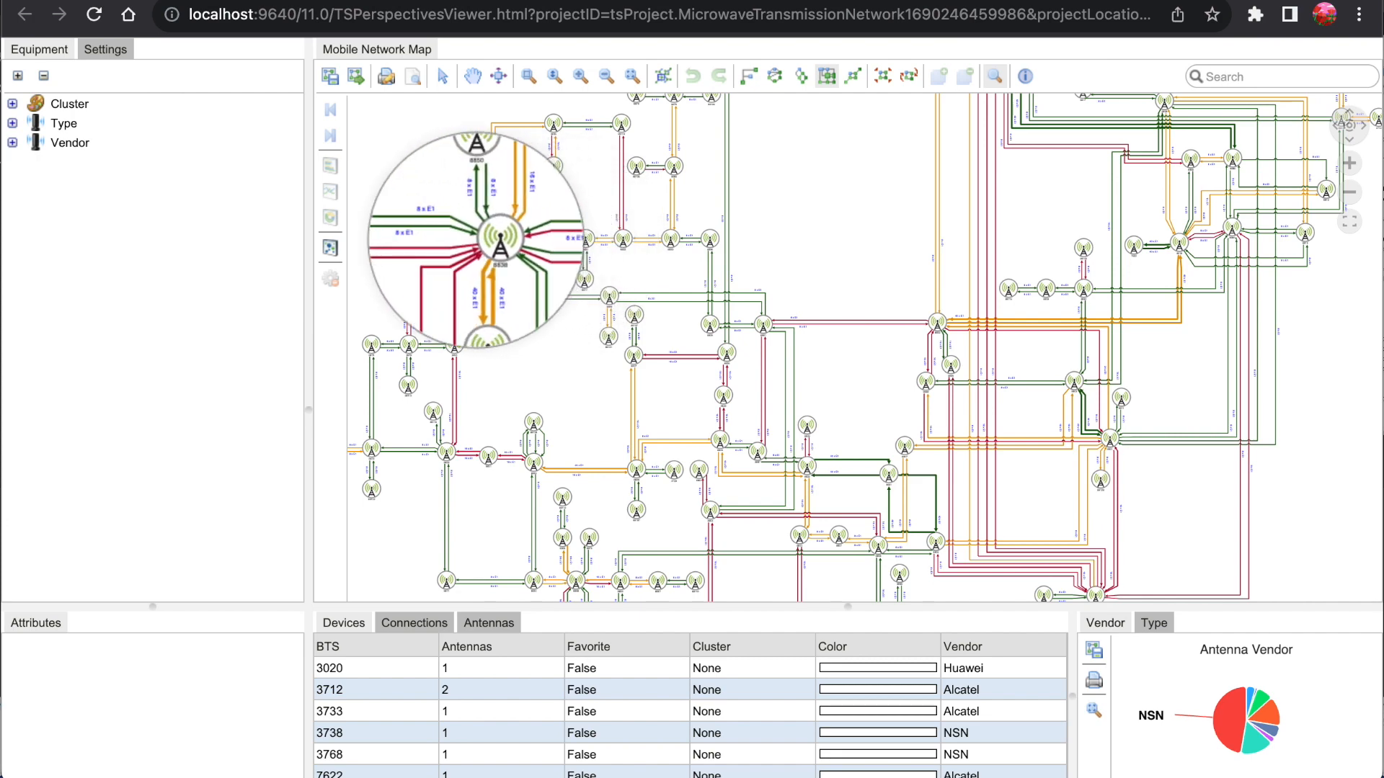
scroll(476, 240, "down", 3)
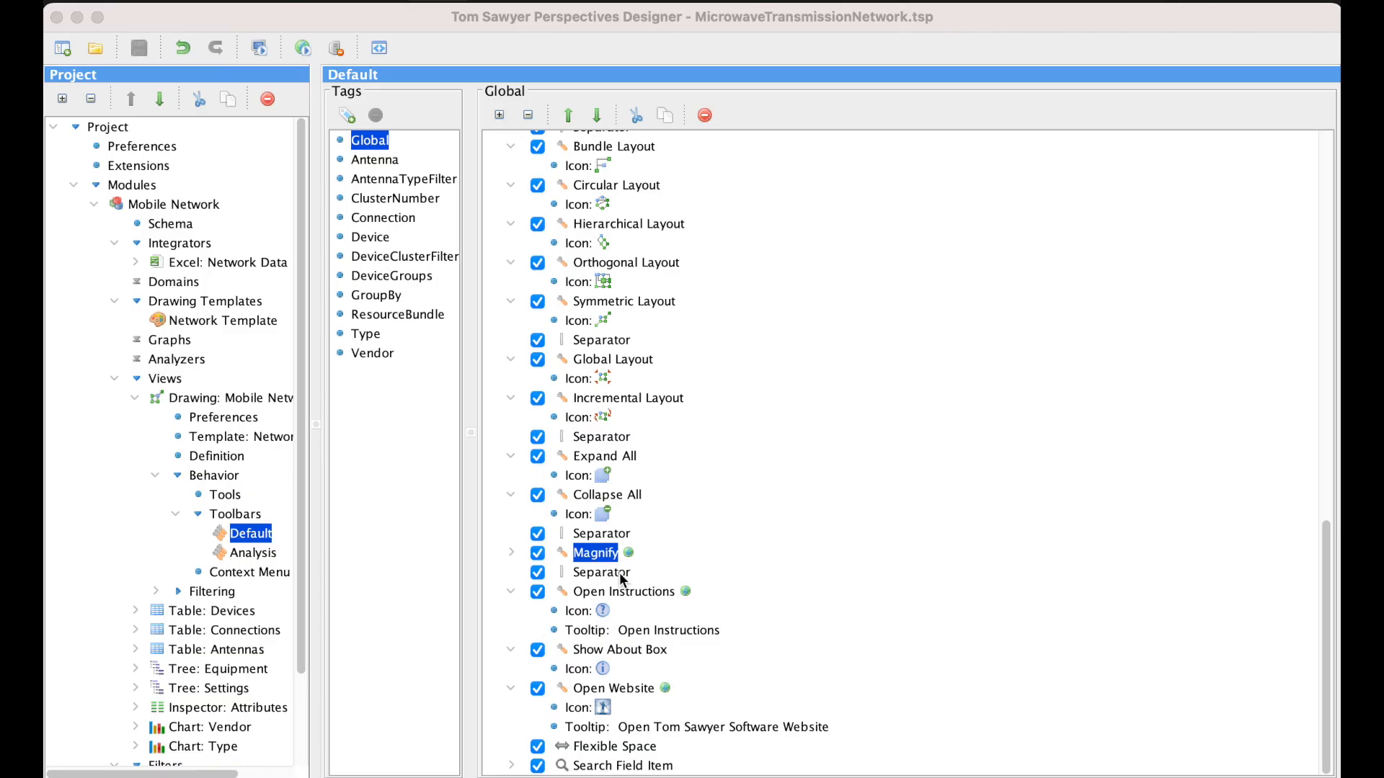
- In Perspectives Designer, set the Magnifier Size of the Mobile Network drawing view's Magnifier Tool to 300
left_click(225, 496)
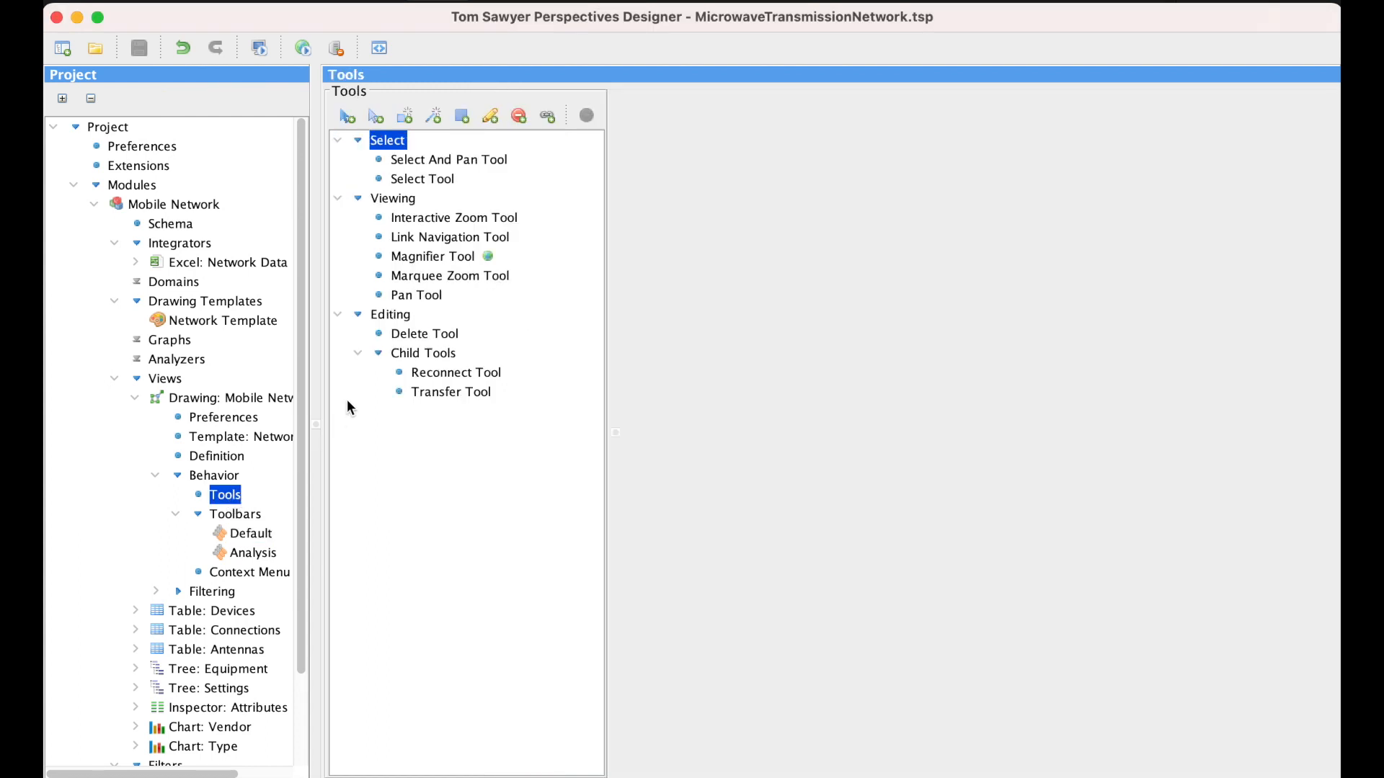
left_click(448, 258)
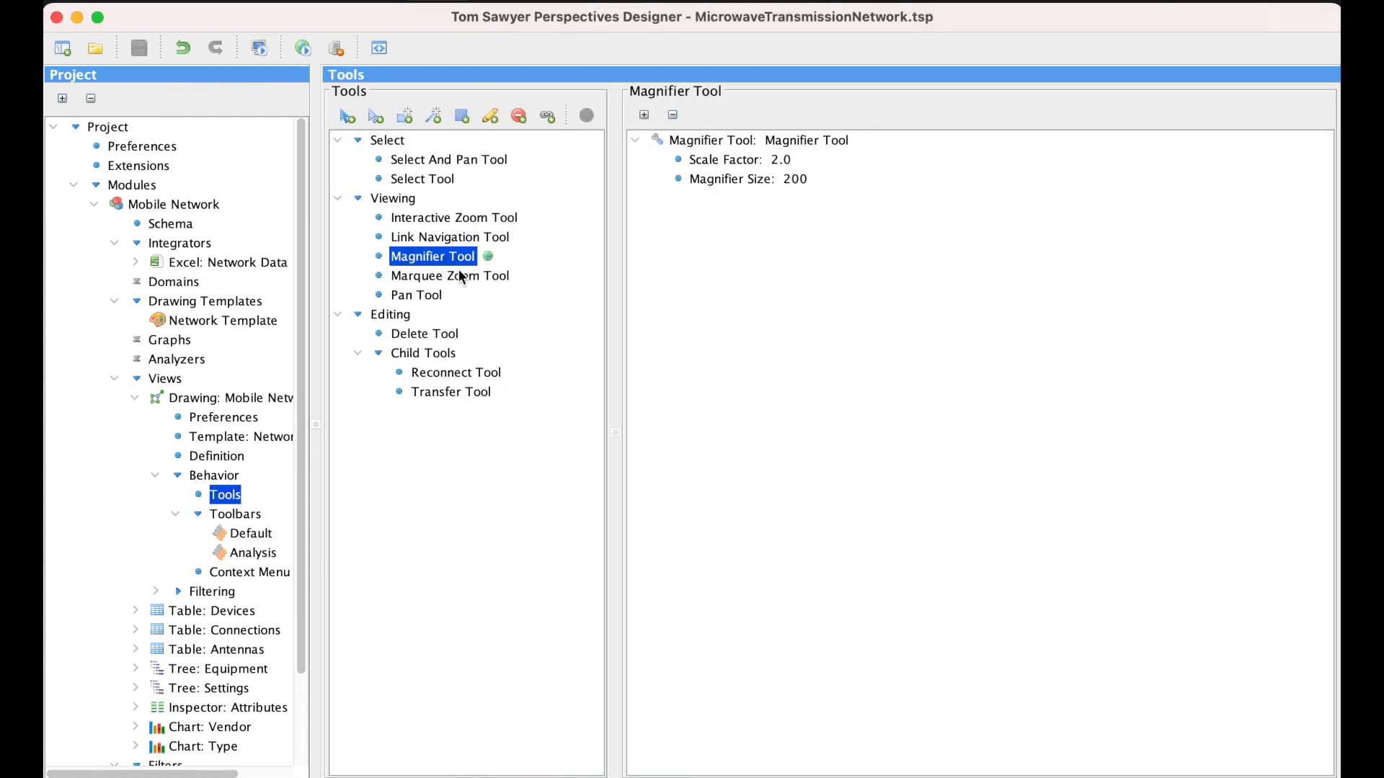
left_click(750, 180)
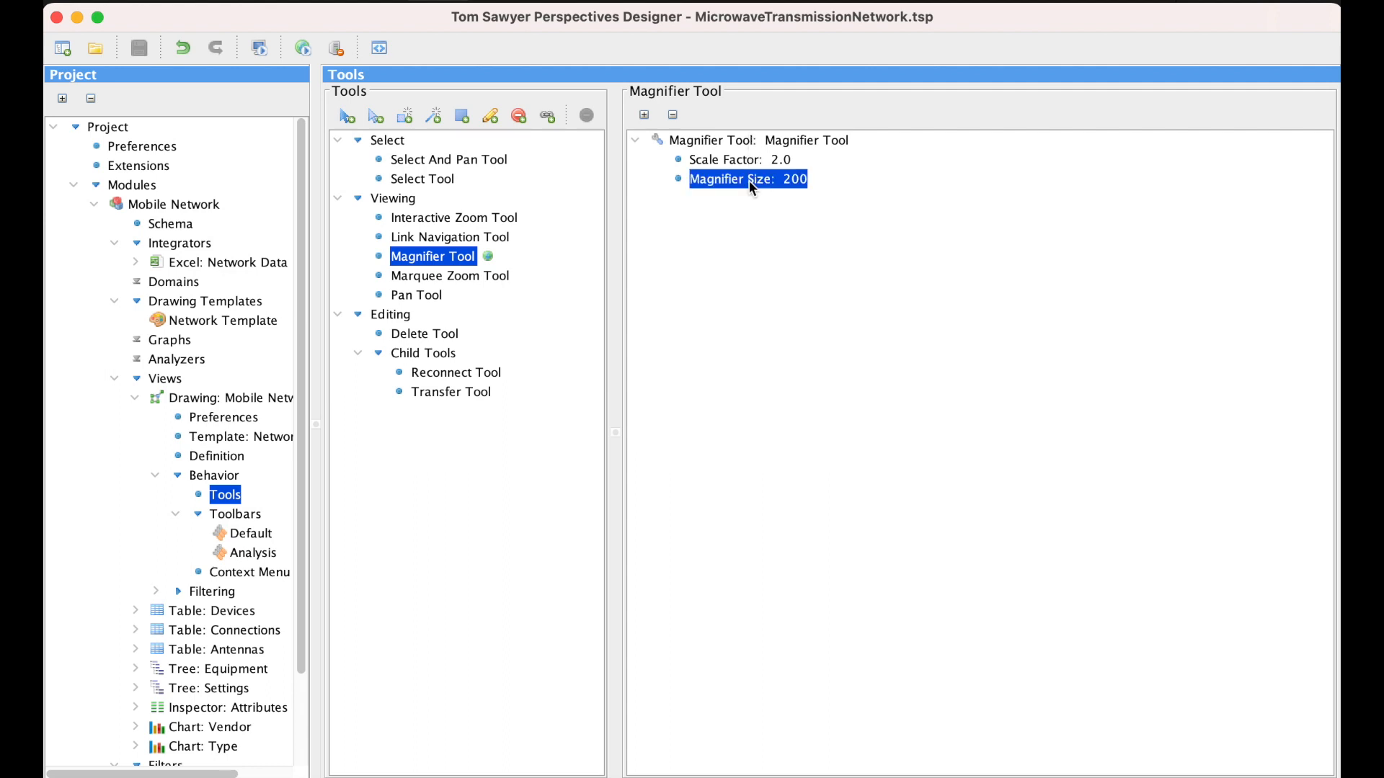
left_click(795, 185)
type("300")
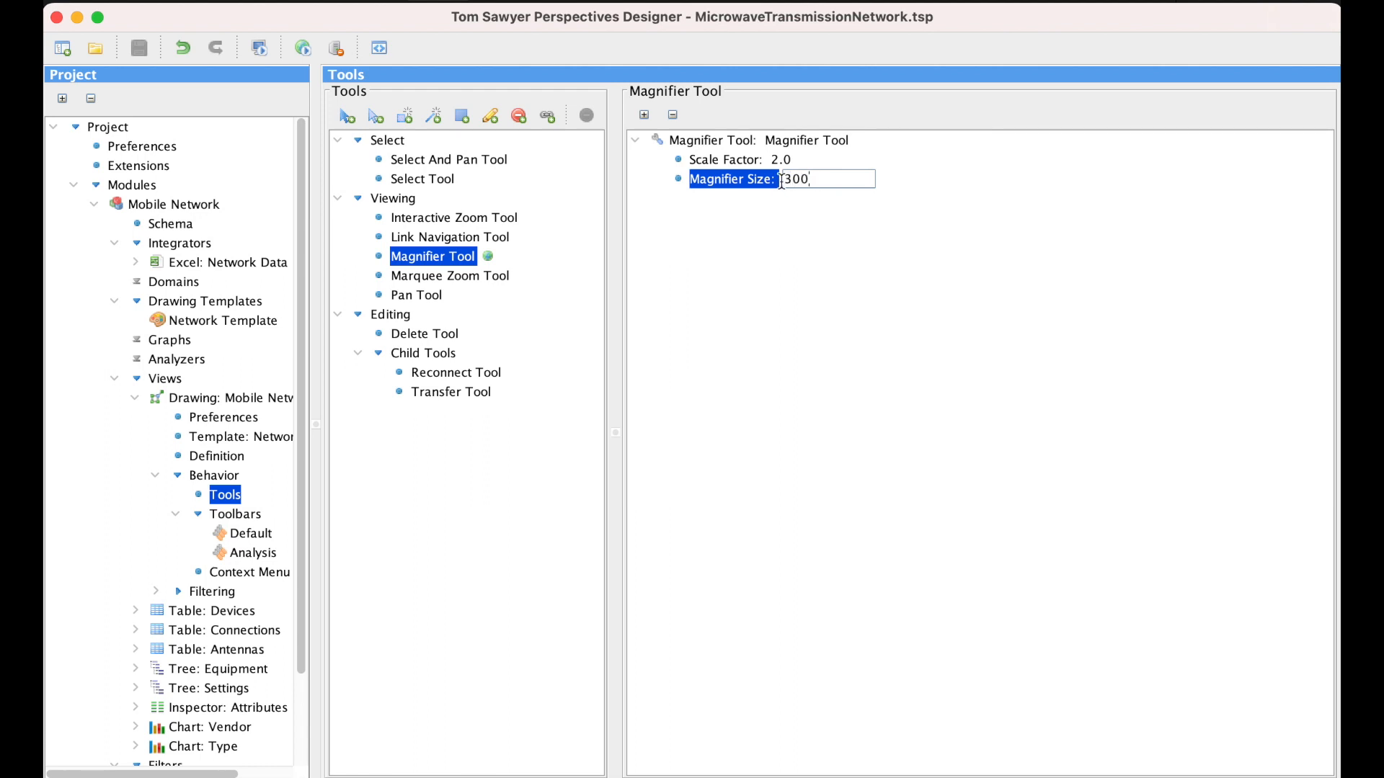
- Set the Magnifier Tool's Scale Factor to 3
left_click(785, 160)
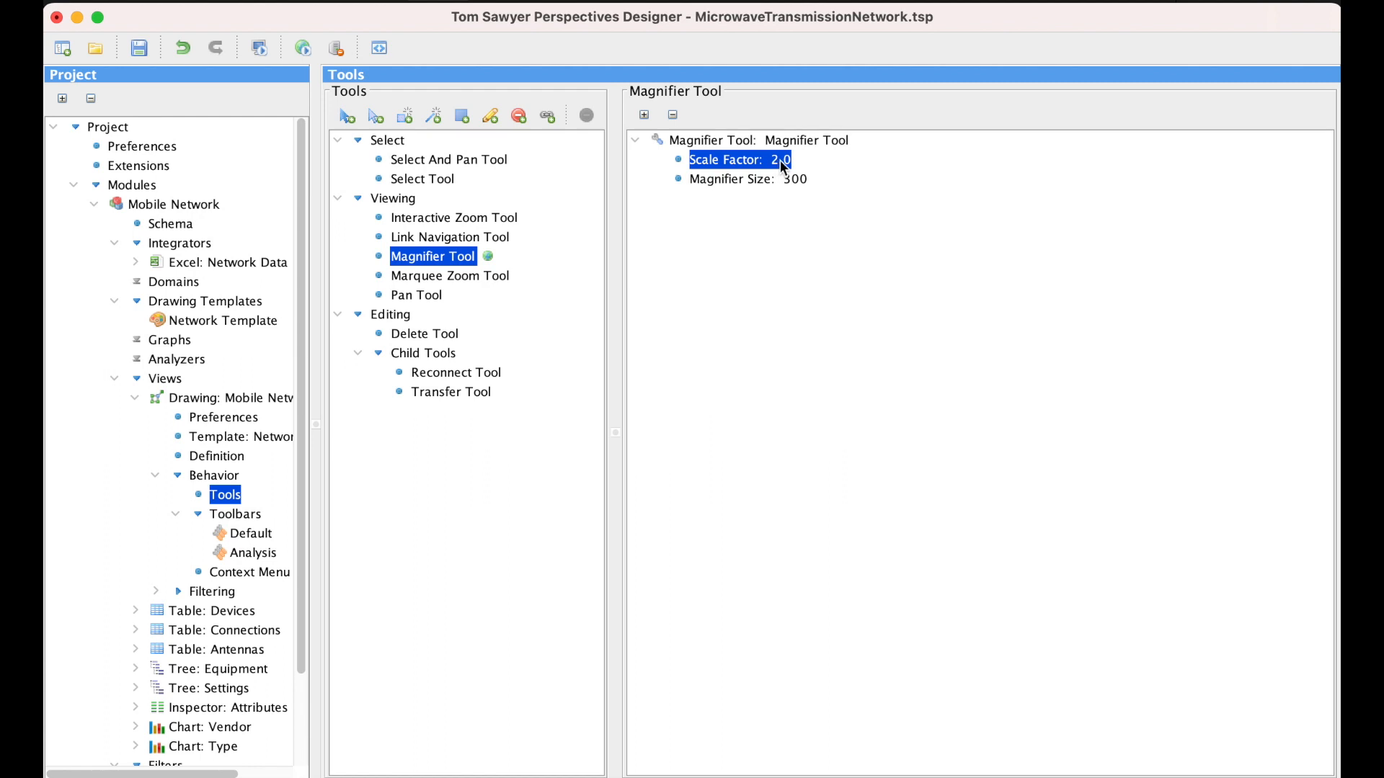
left_click(781, 159)
type("3")
key("Return")
- Launch the web preview again and inspect the network map with the reconfigured Magnify tool
left_click(306, 47)
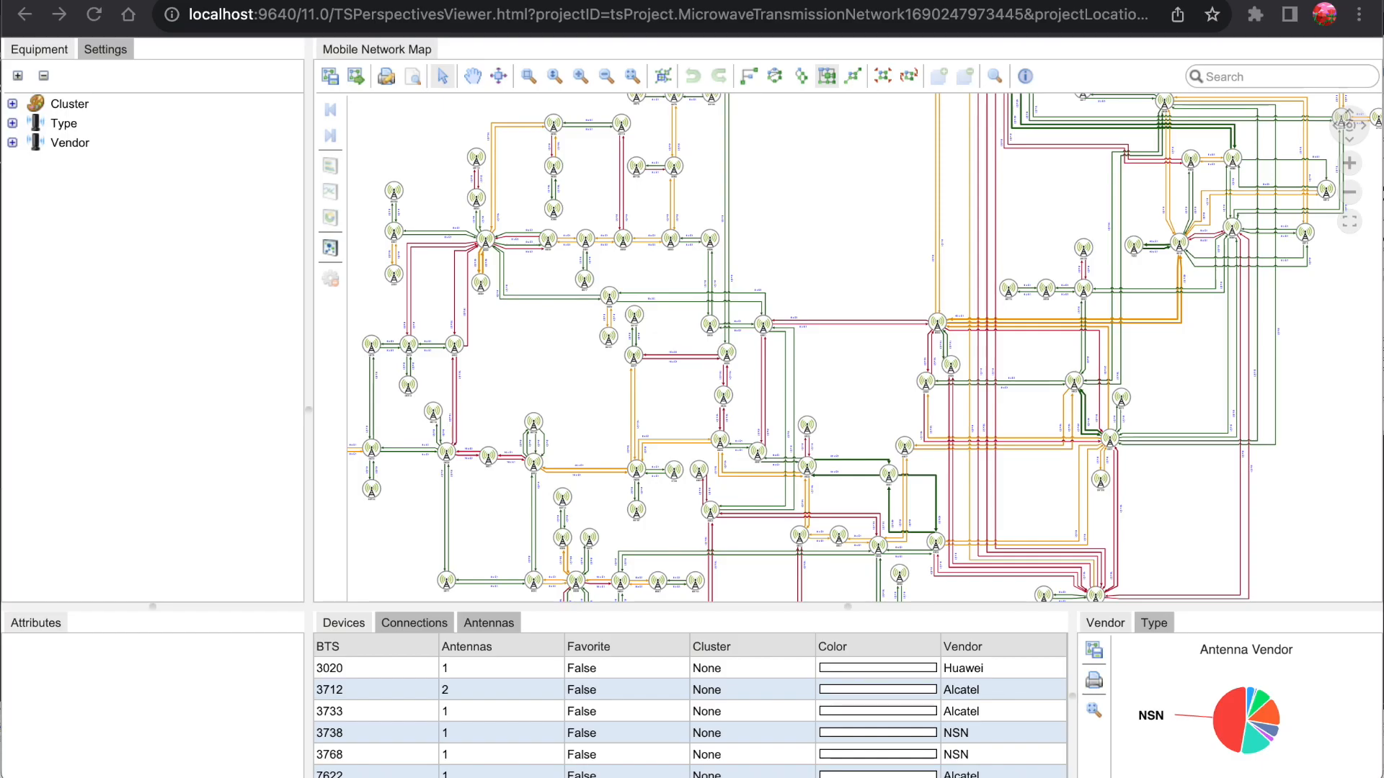
left_click(995, 76)
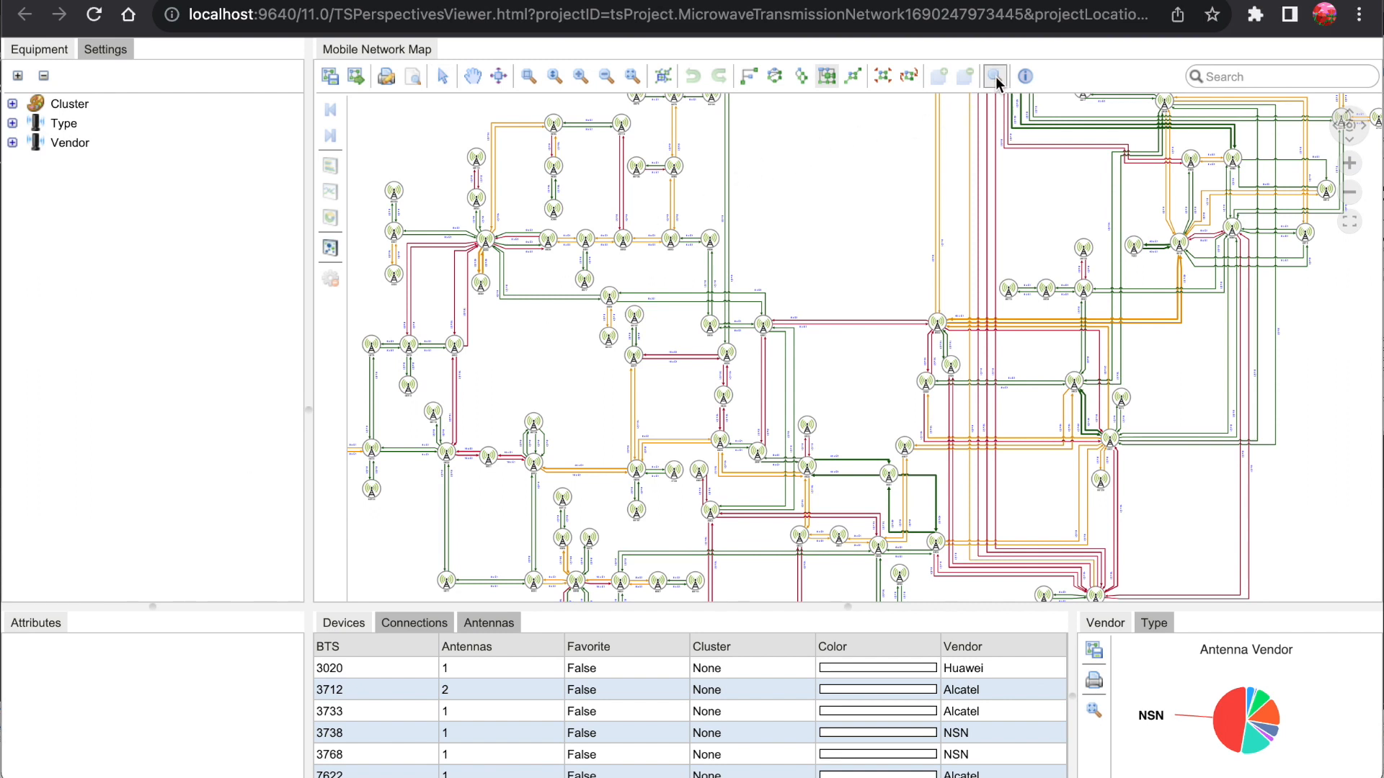
left_click_drag(967, 303, 824, 457)
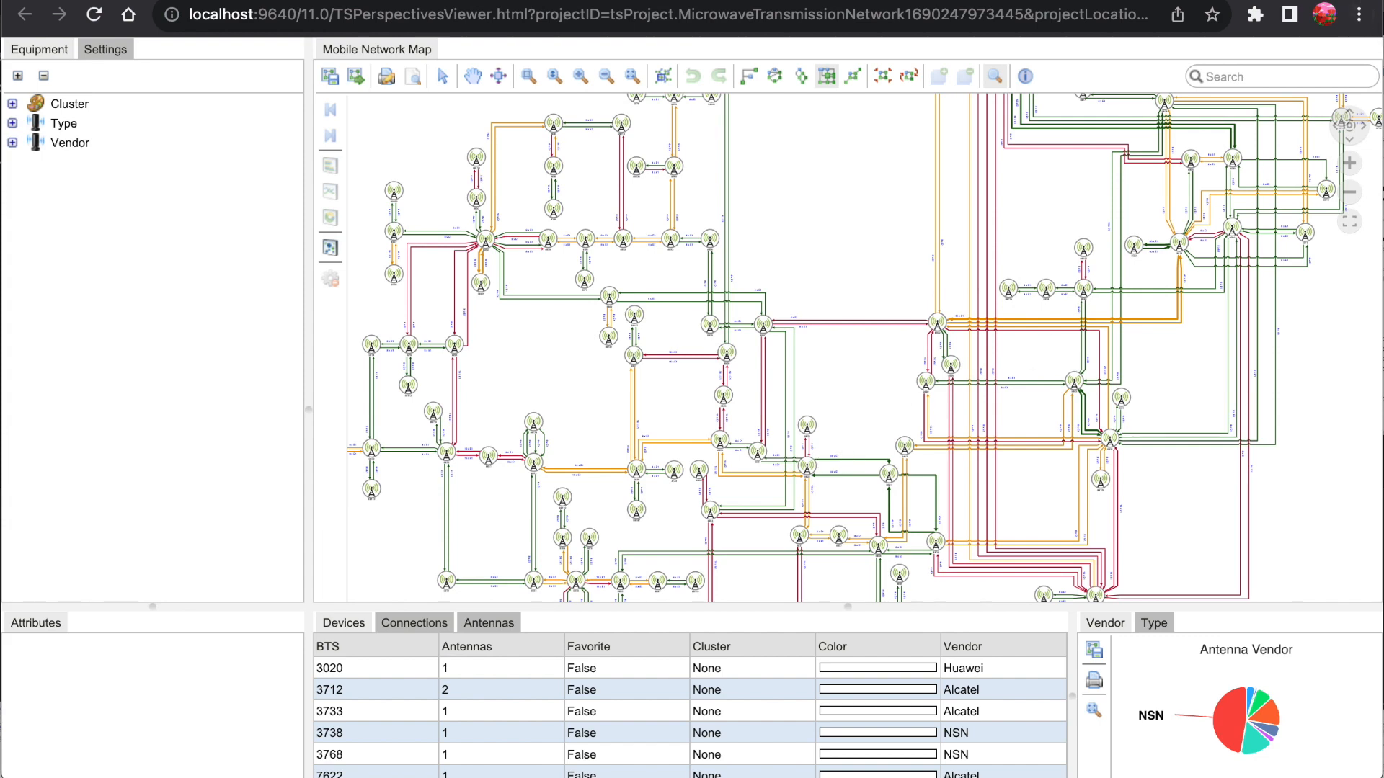